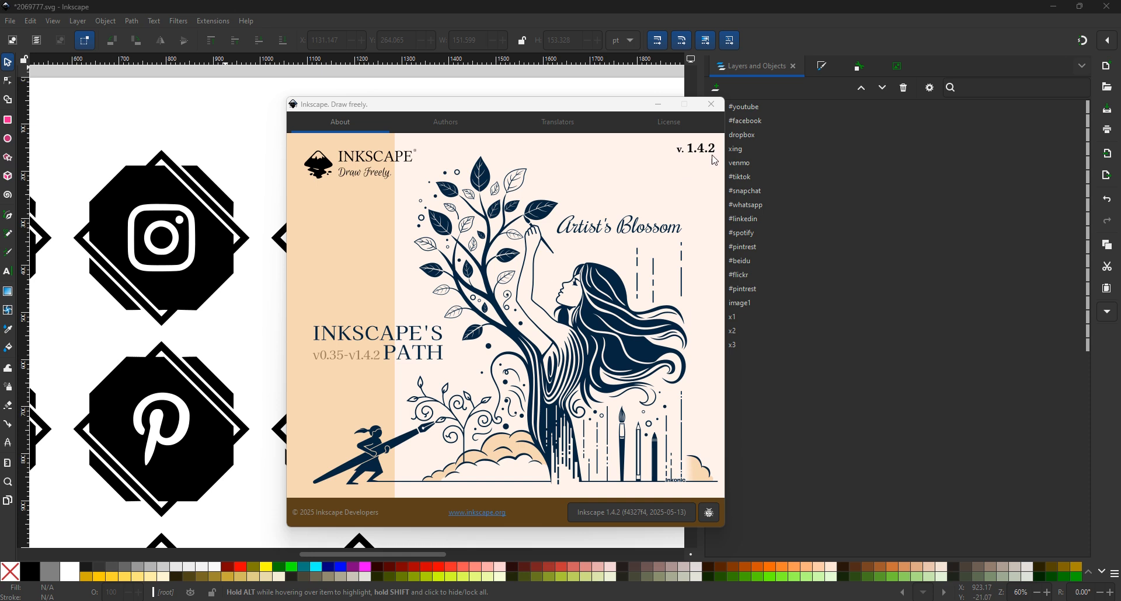
# Step: Move the X logo bitmap (image1) off its badge into the empty spot at the end of the third row
pyautogui.click(711, 104)
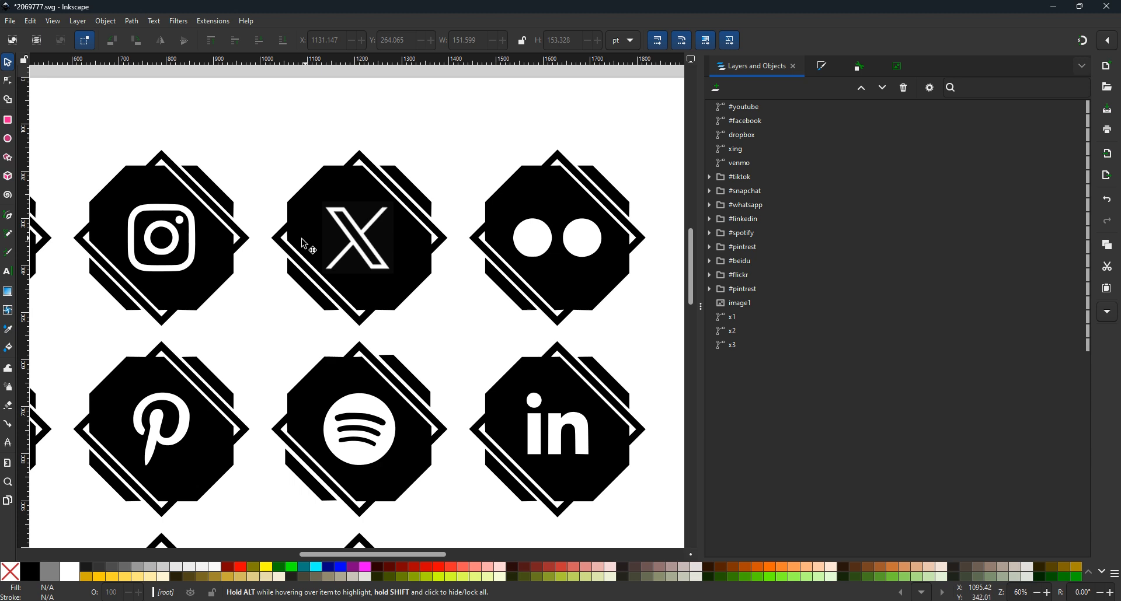
pyautogui.press('-')
pyautogui.press('-')
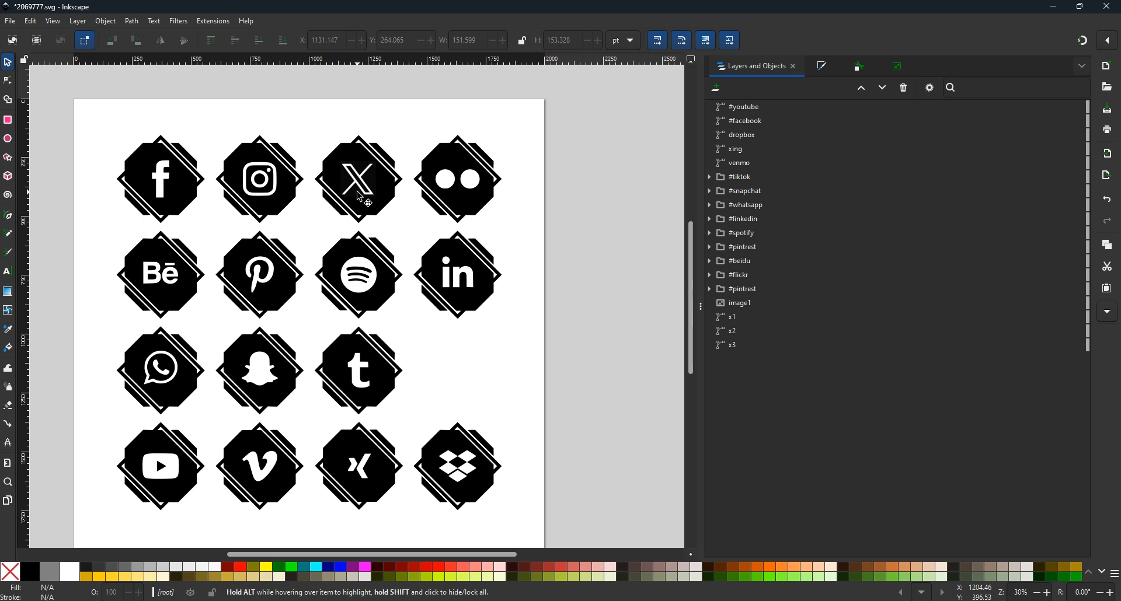
pyautogui.click(749, 307)
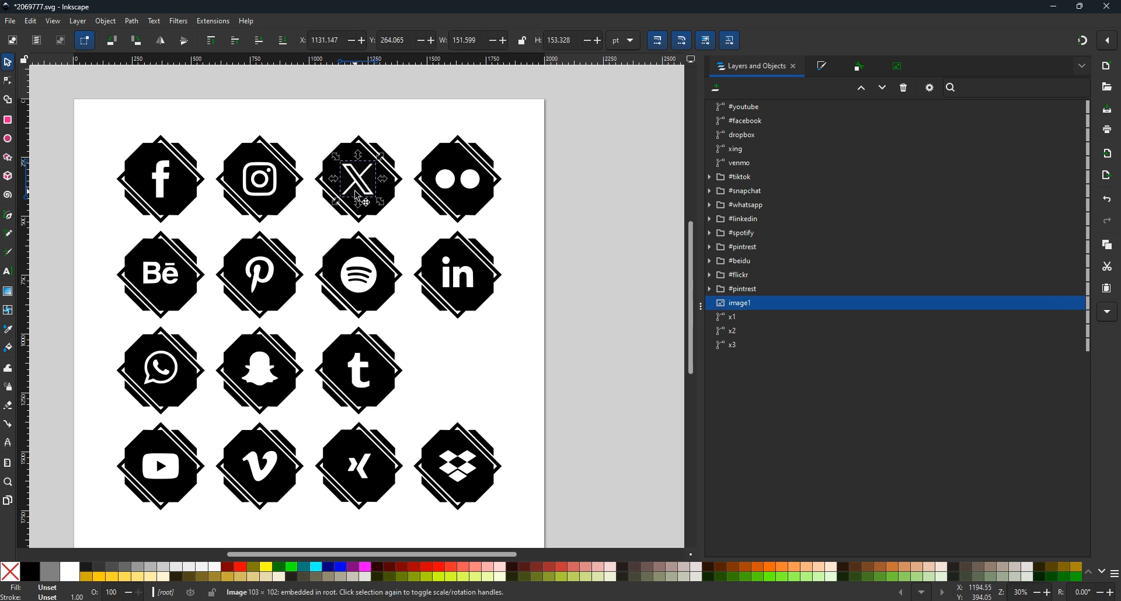
pyautogui.moveTo(355, 188); pyautogui.dragTo(491, 374)
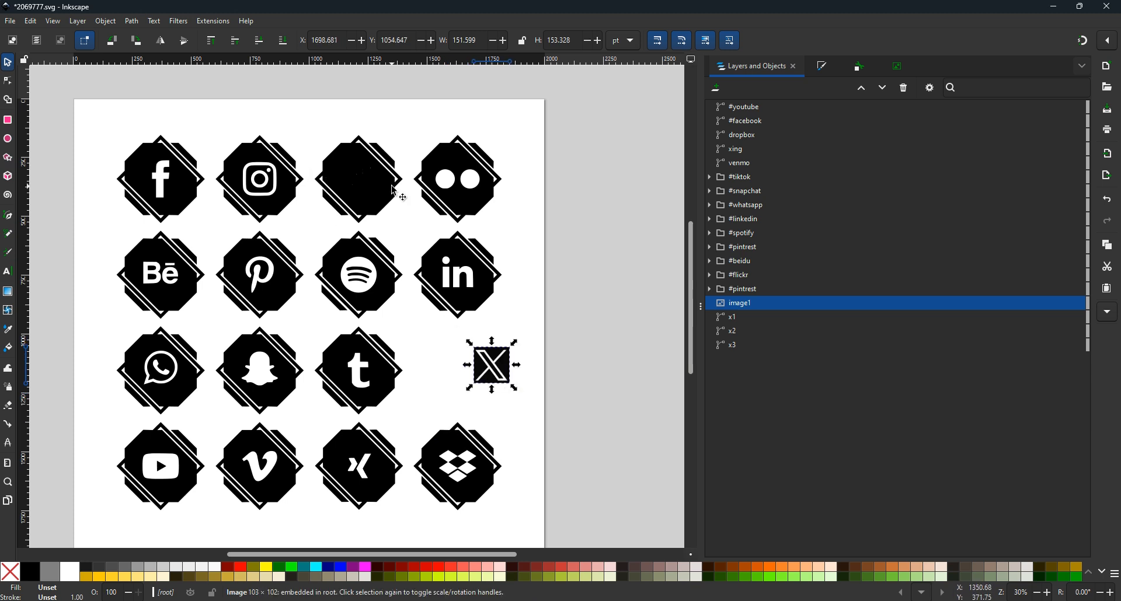
# Step: Try merging the empty badge's paths x1, x2 and x3 with Union, and undo it
pyautogui.click(367, 189)
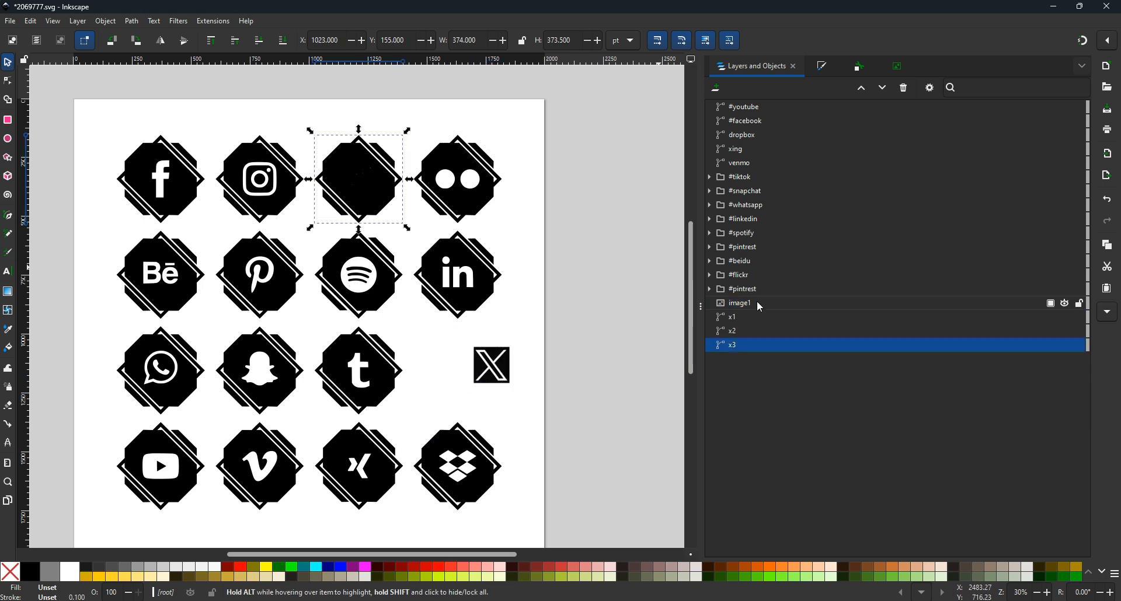
pyautogui.click(738, 323)
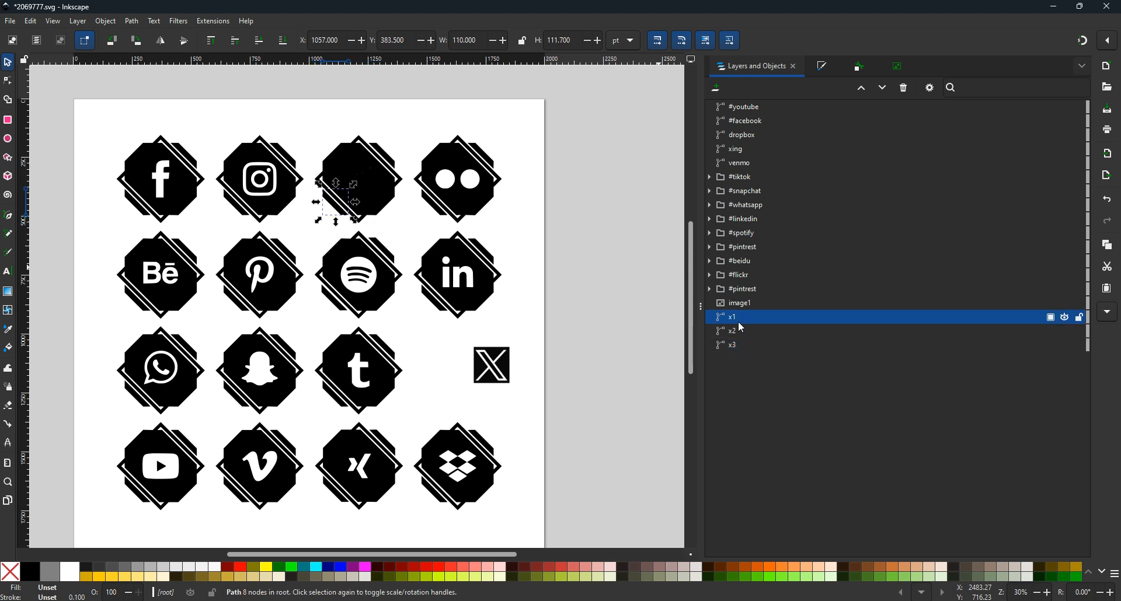
pyautogui.click(737, 331)
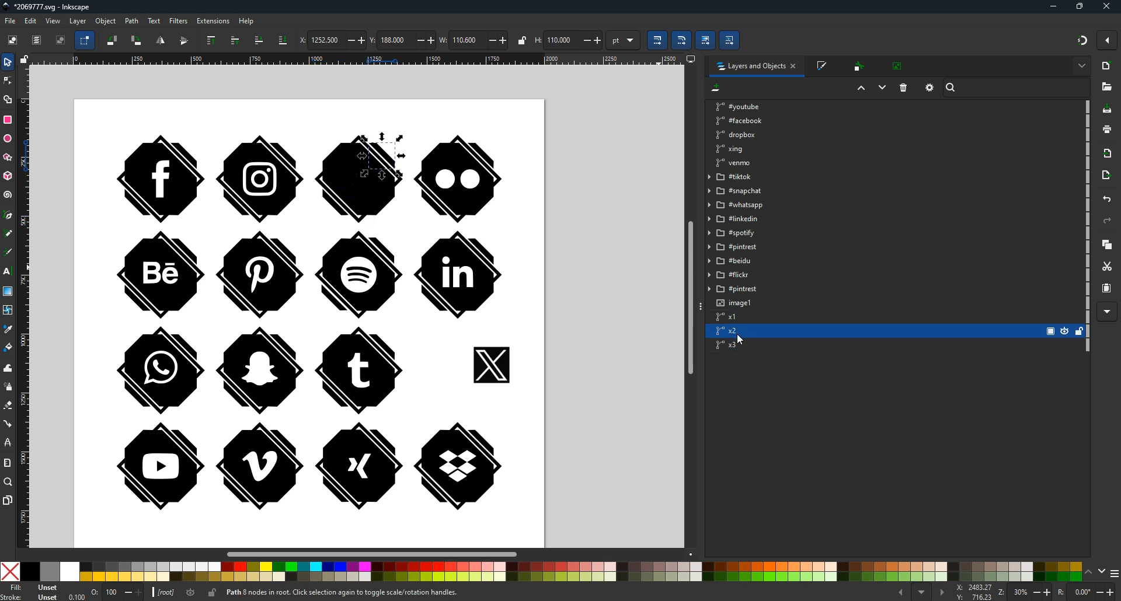
pyautogui.click(737, 345)
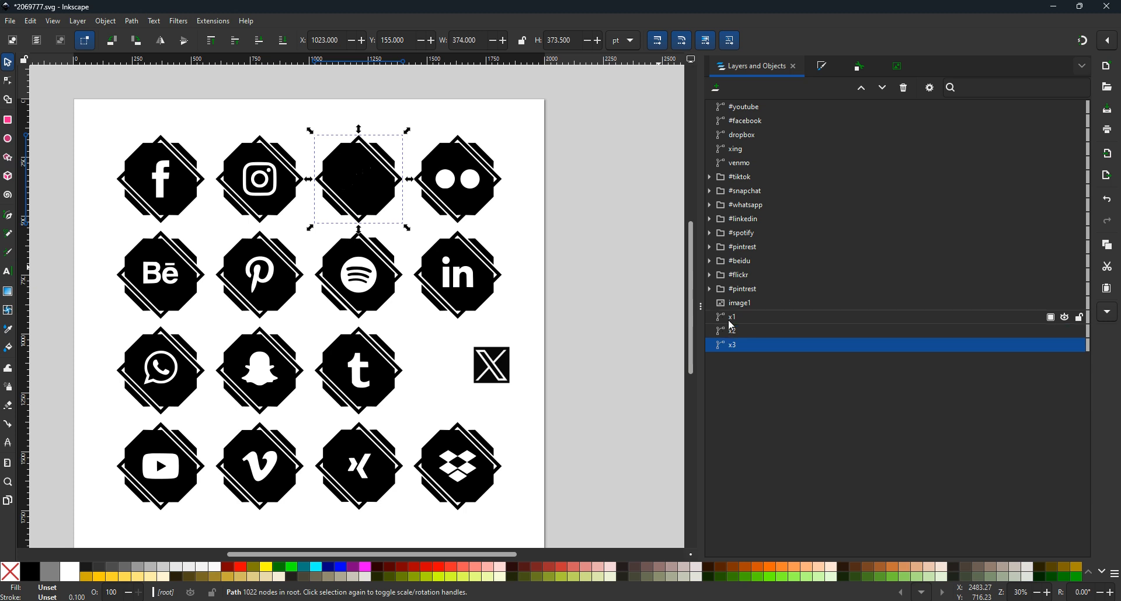
pyautogui.click(731, 321)
pyautogui.keyDown('shift'); pyautogui.click(739, 346); pyautogui.keyUp('shift')
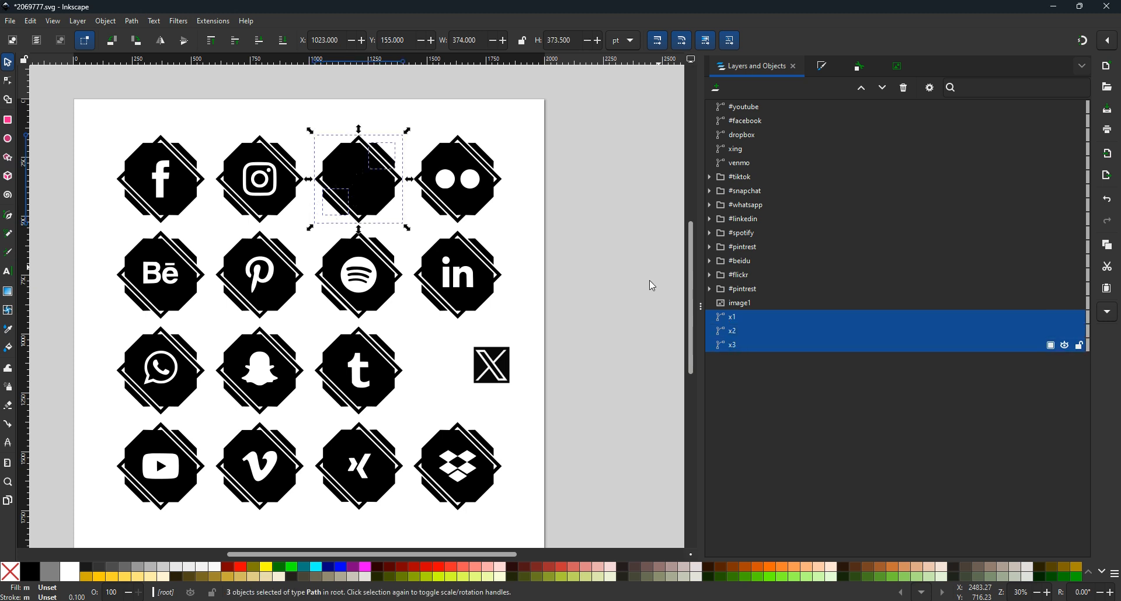
pyautogui.click(134, 22)
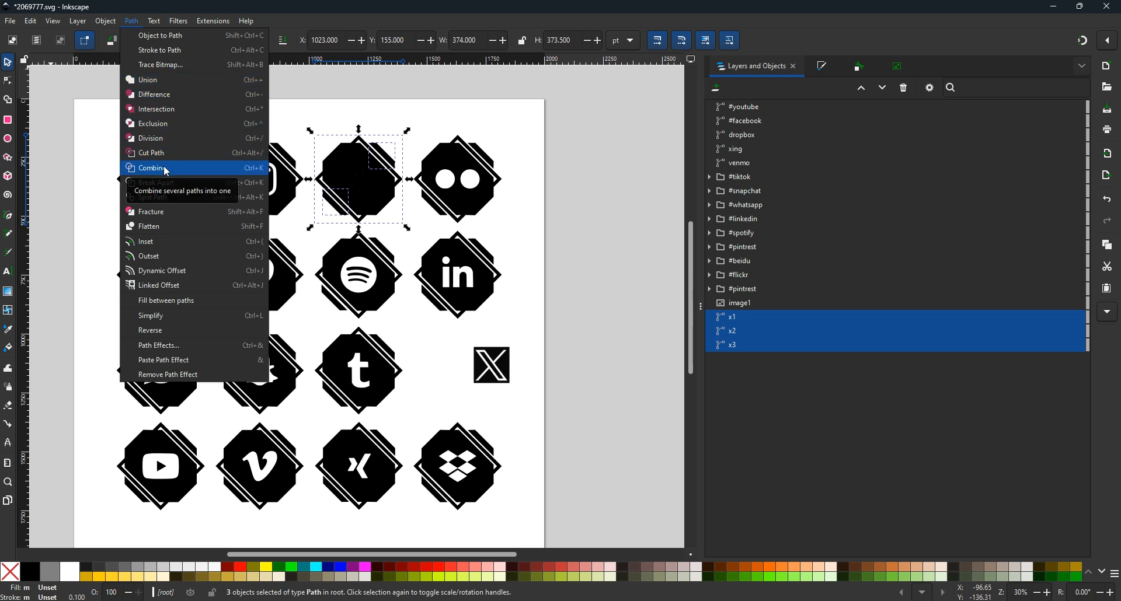
pyautogui.click(158, 79)
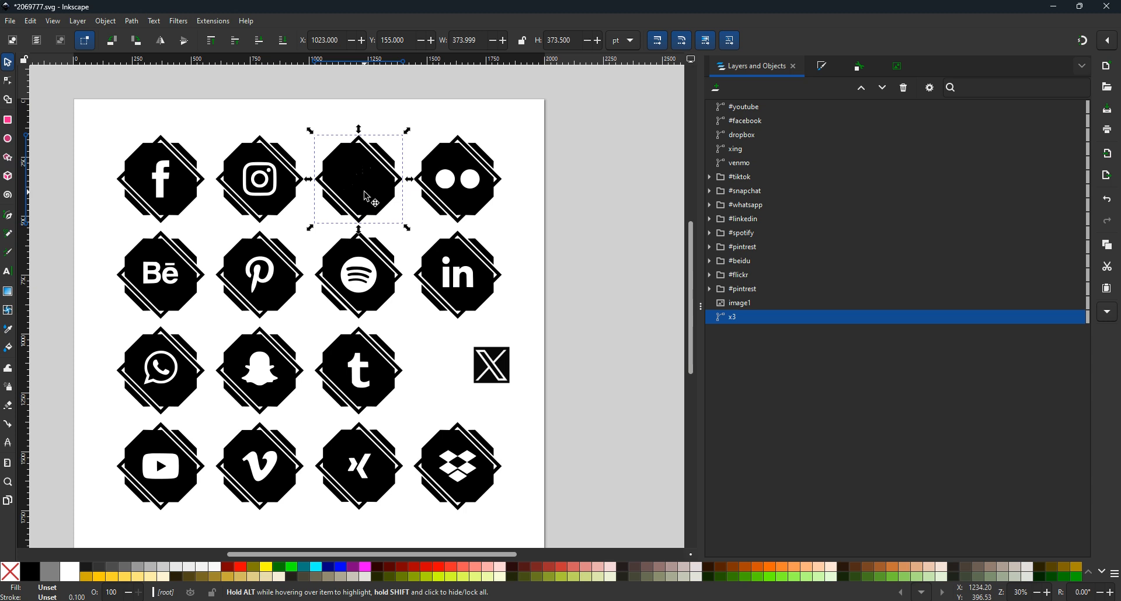
pyautogui.click(31, 21)
pyautogui.click(44, 37)
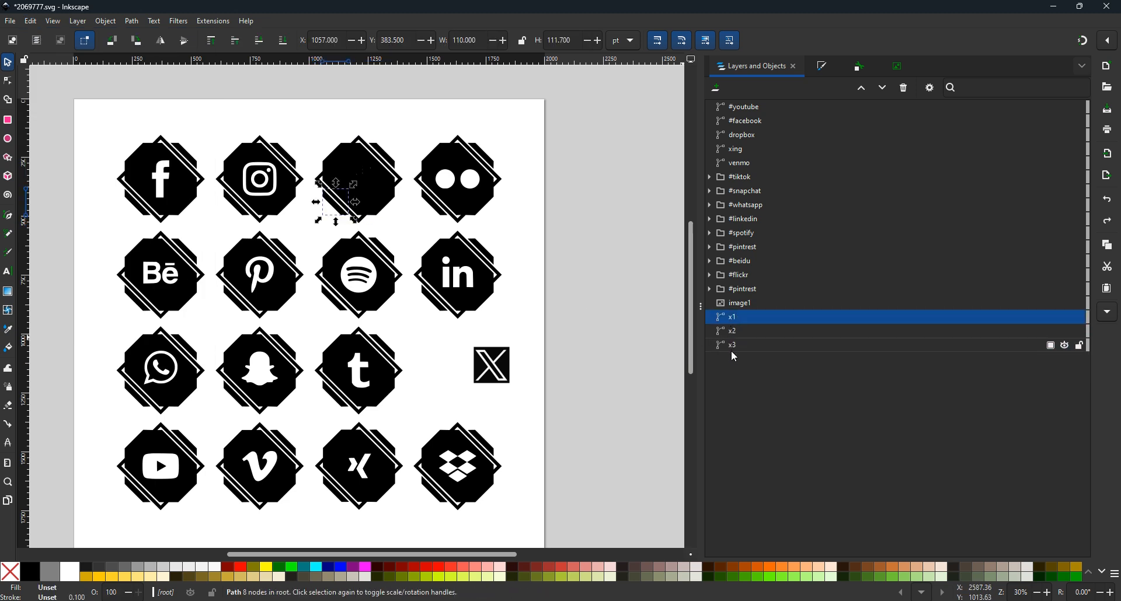
# Step: Repeat the Union on the three badge paths x1 to x3 and undo it again
pyautogui.keyDown('shift'); pyautogui.click(734, 345); pyautogui.keyUp('shift')
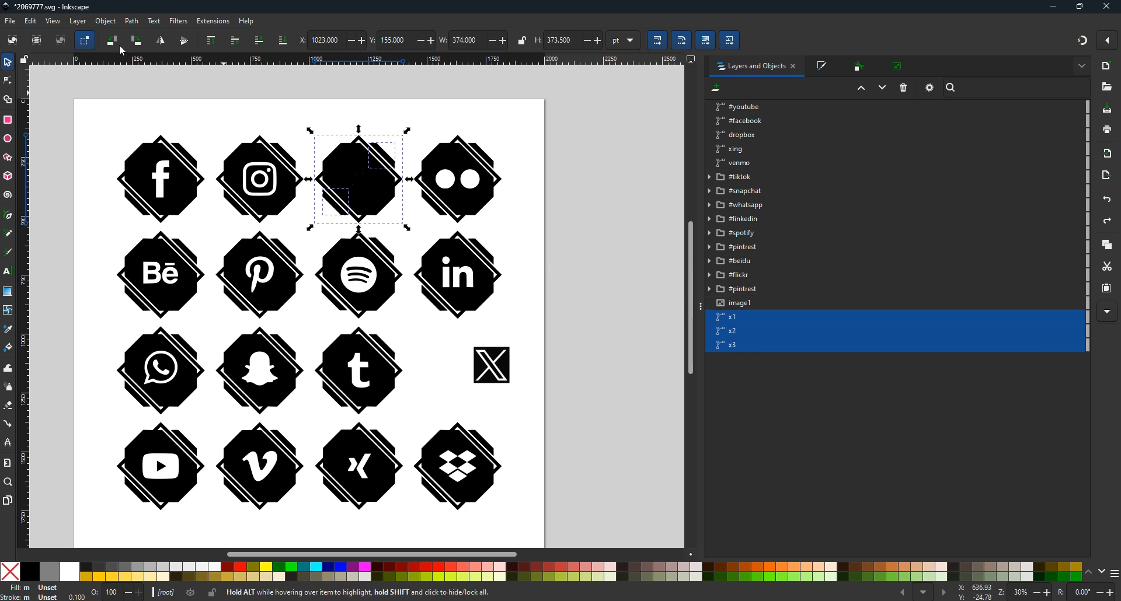
pyautogui.click(136, 25)
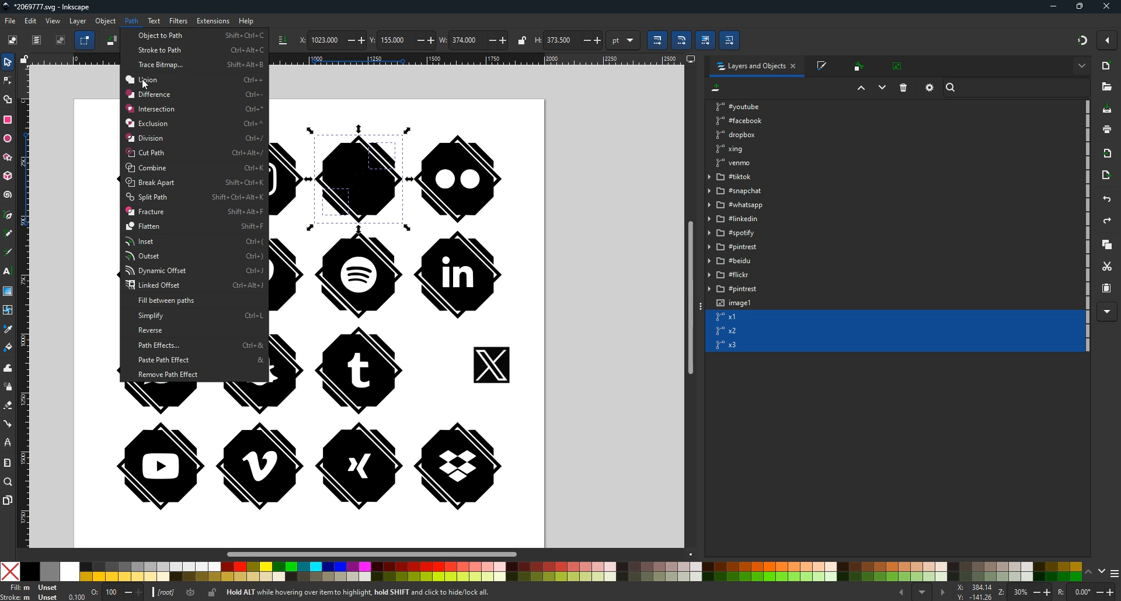
pyautogui.click(142, 80)
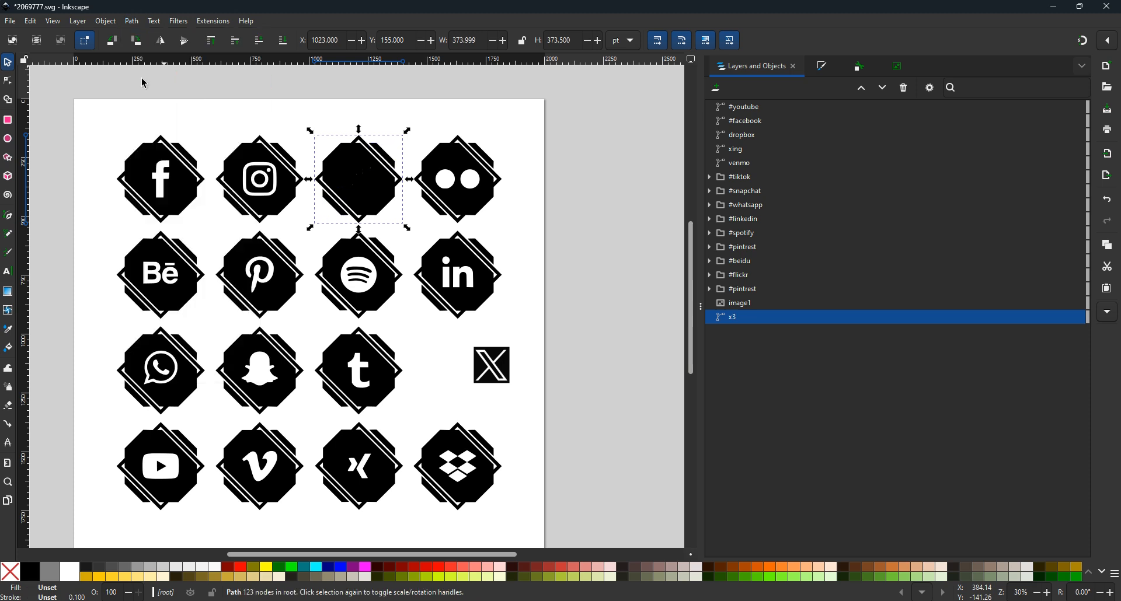
pyautogui.click(32, 23)
pyautogui.click(47, 36)
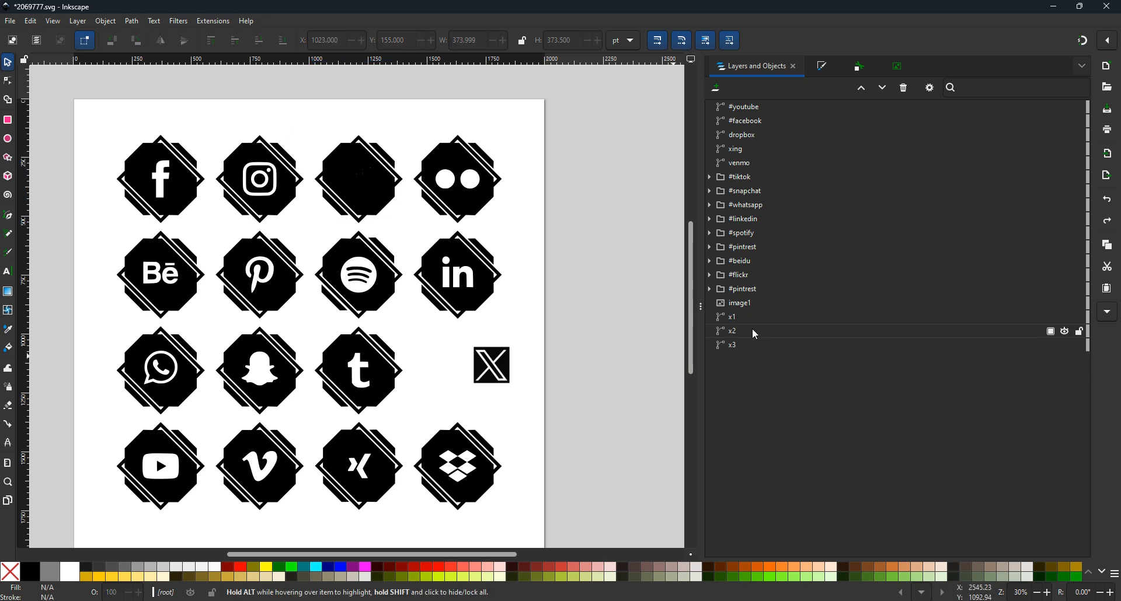
# Step: Combine the badge paths x1, x2 and x3 into a single path
pyautogui.click(734, 317)
pyautogui.keyDown('shift'); pyautogui.click(733, 344); pyautogui.keyUp('shift')
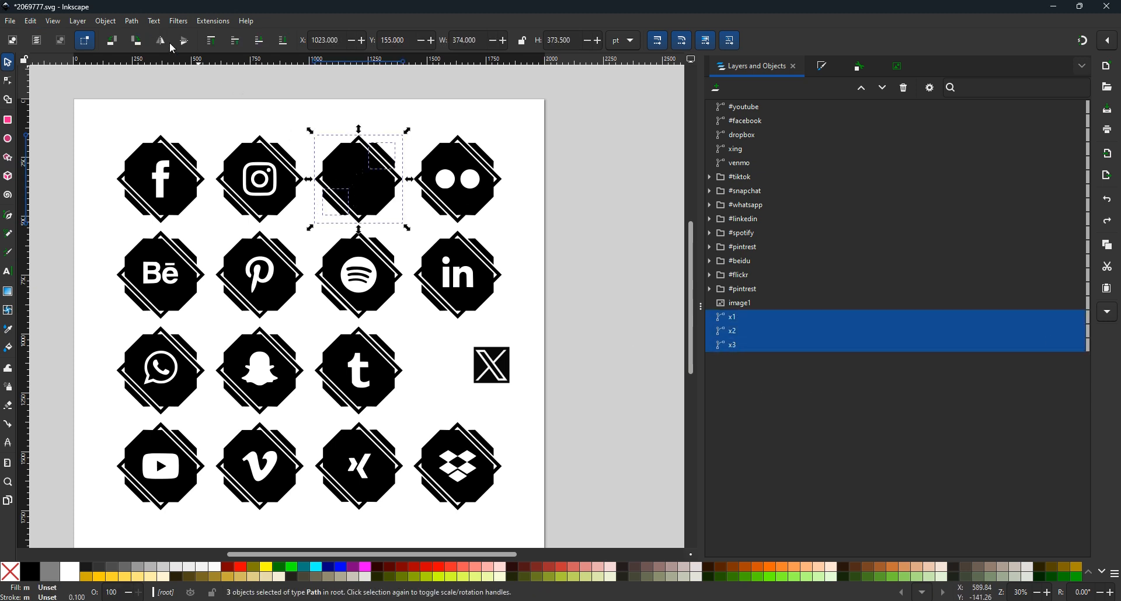
pyautogui.click(132, 21)
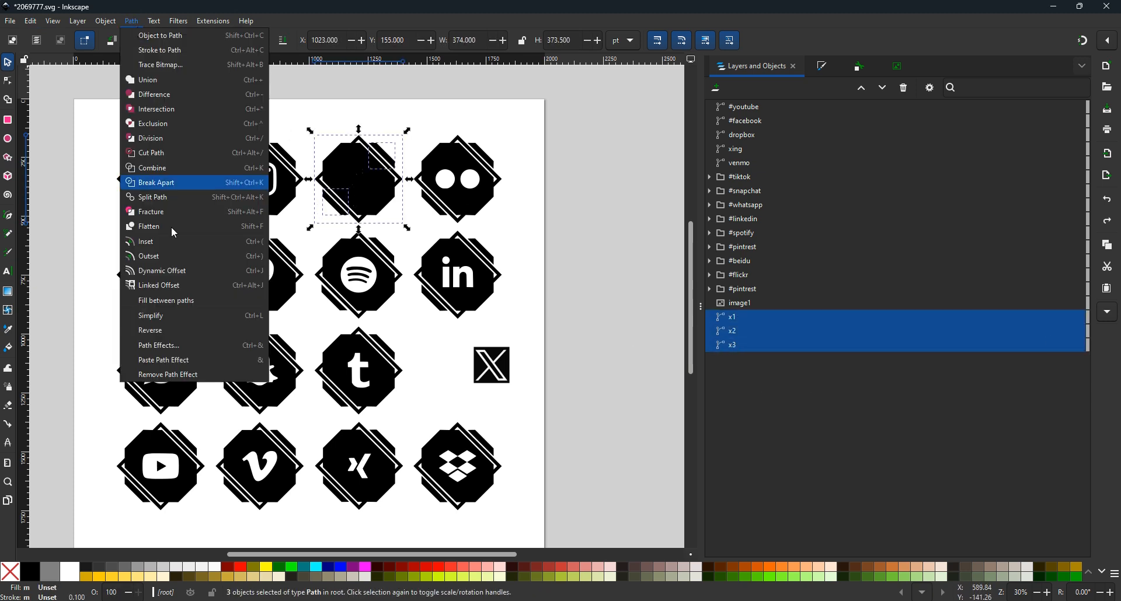
pyautogui.click(171, 169)
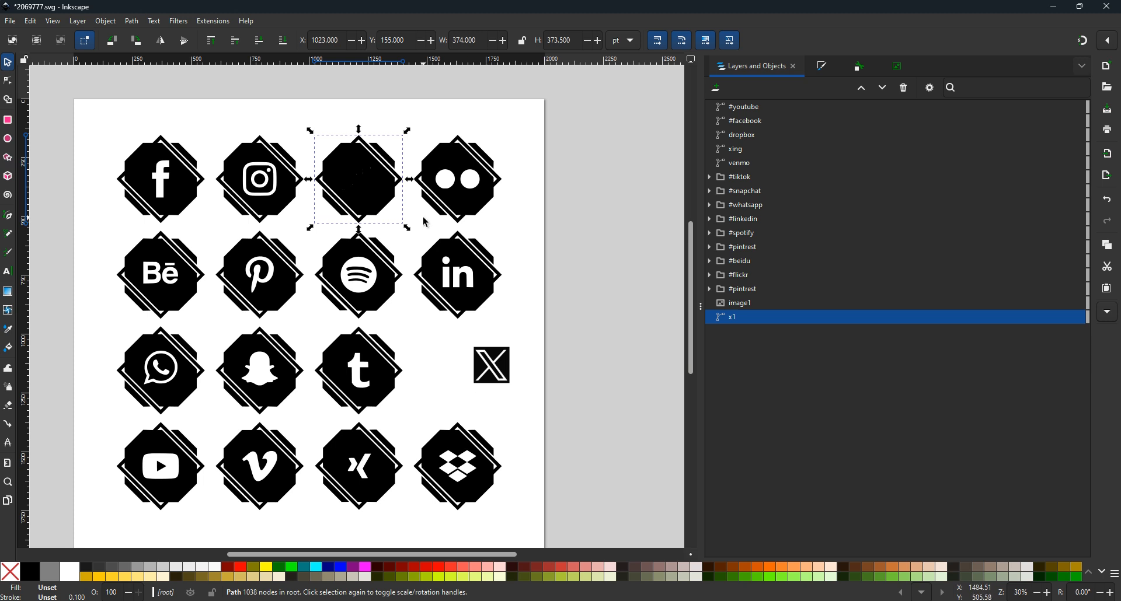
# Step: Try the X logo bitmap over the combined badge, and place it back in the empty spot at the end of the third row
pyautogui.click(495, 366)
pyautogui.moveTo(495, 366); pyautogui.dragTo(352, 180)
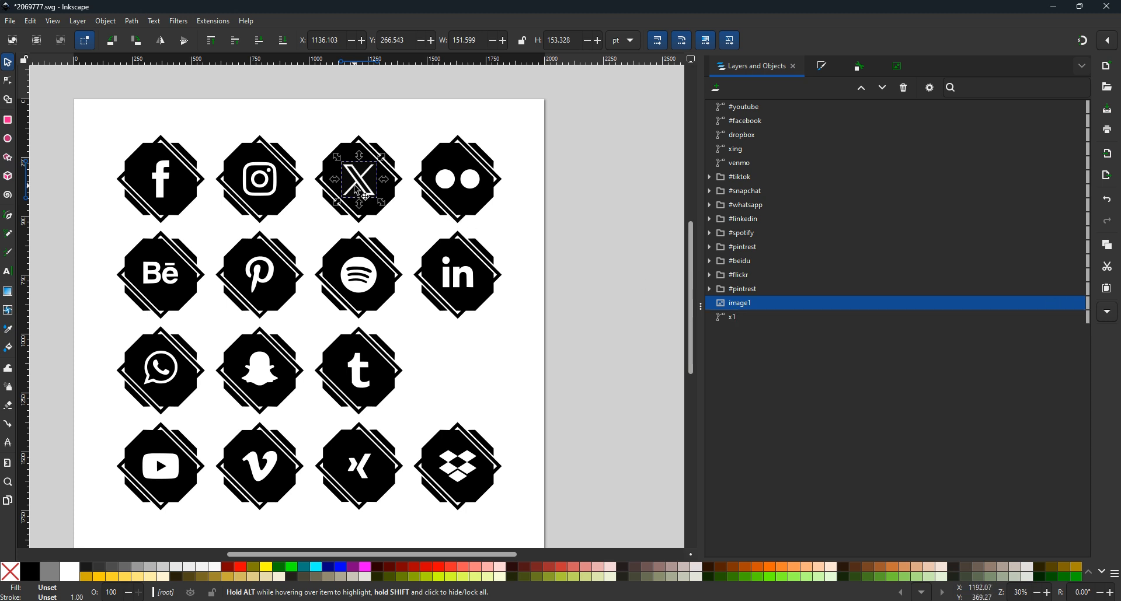
pyautogui.moveTo(359, 184); pyautogui.dragTo(477, 356)
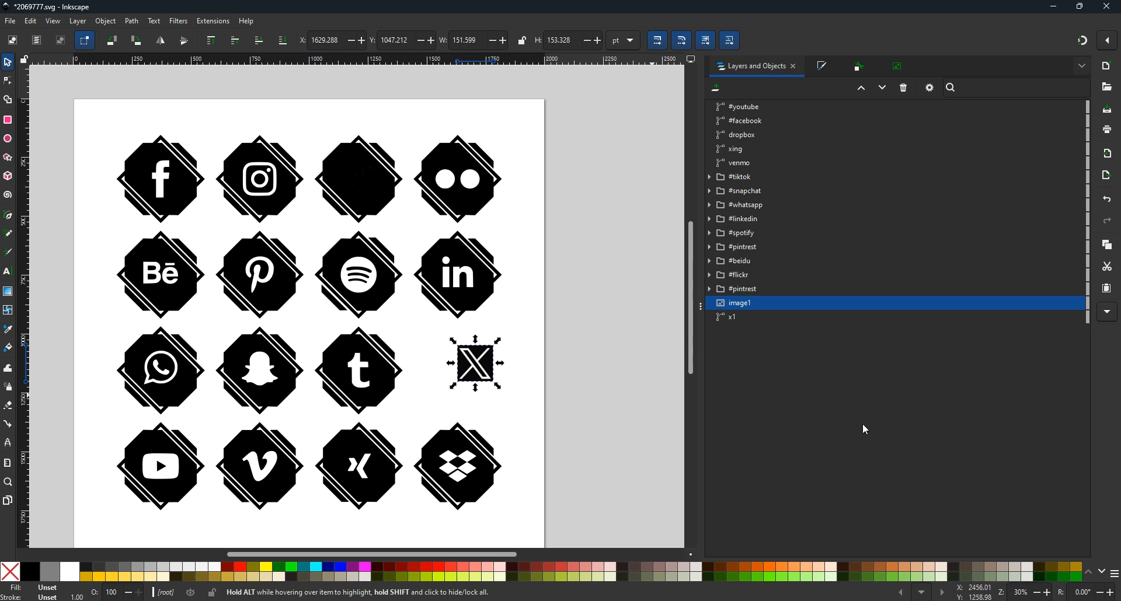
pyautogui.click(483, 412)
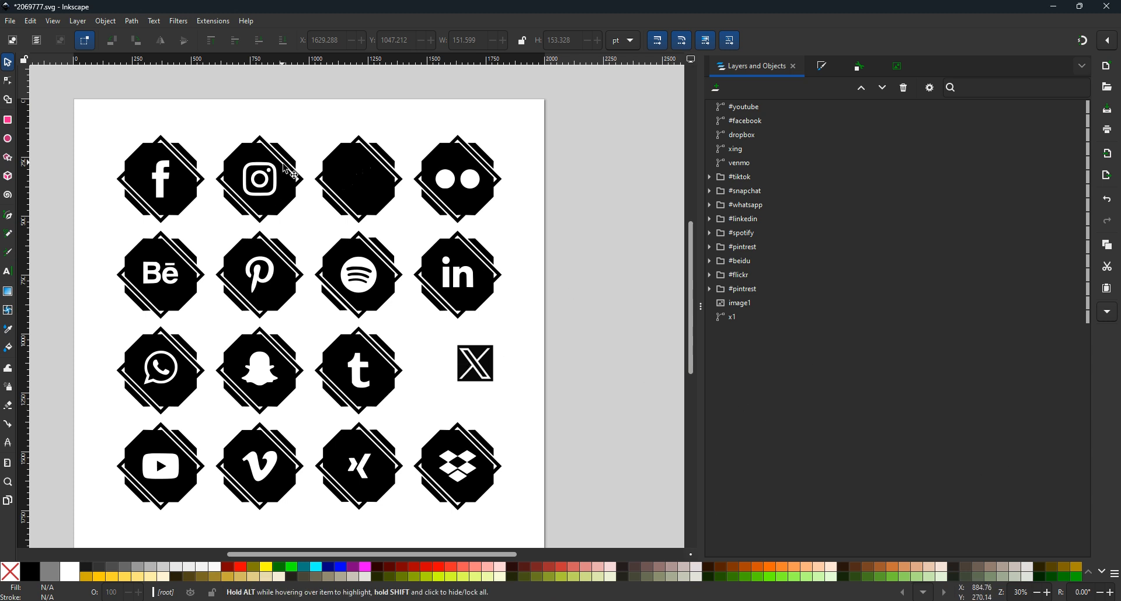
pyautogui.moveTo(468, 376); pyautogui.dragTo(472, 373)
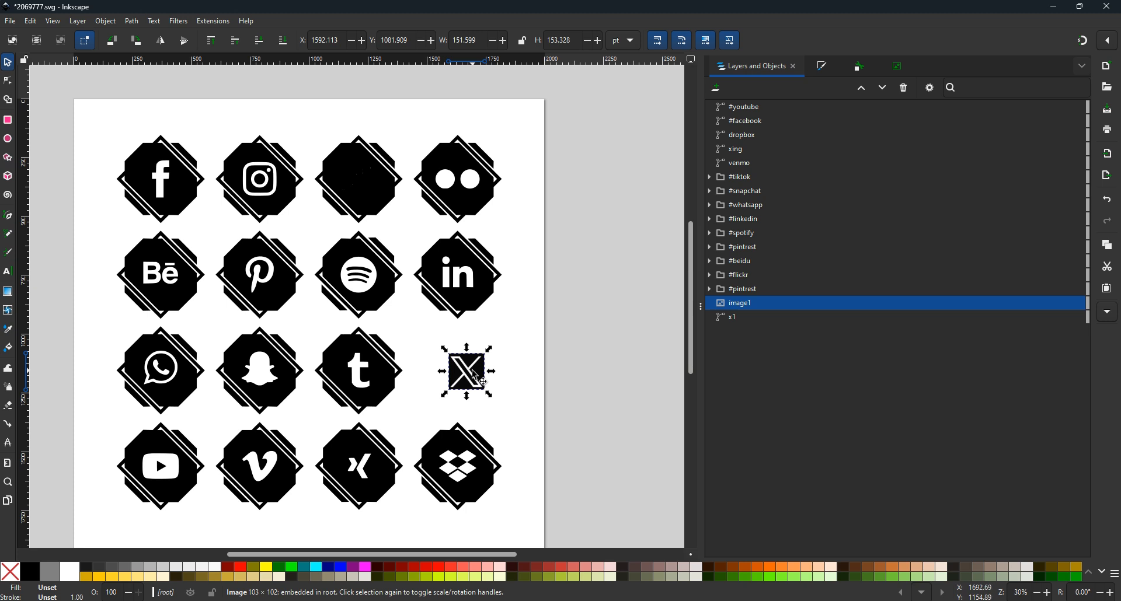
pyautogui.moveTo(471, 370); pyautogui.dragTo(476, 367)
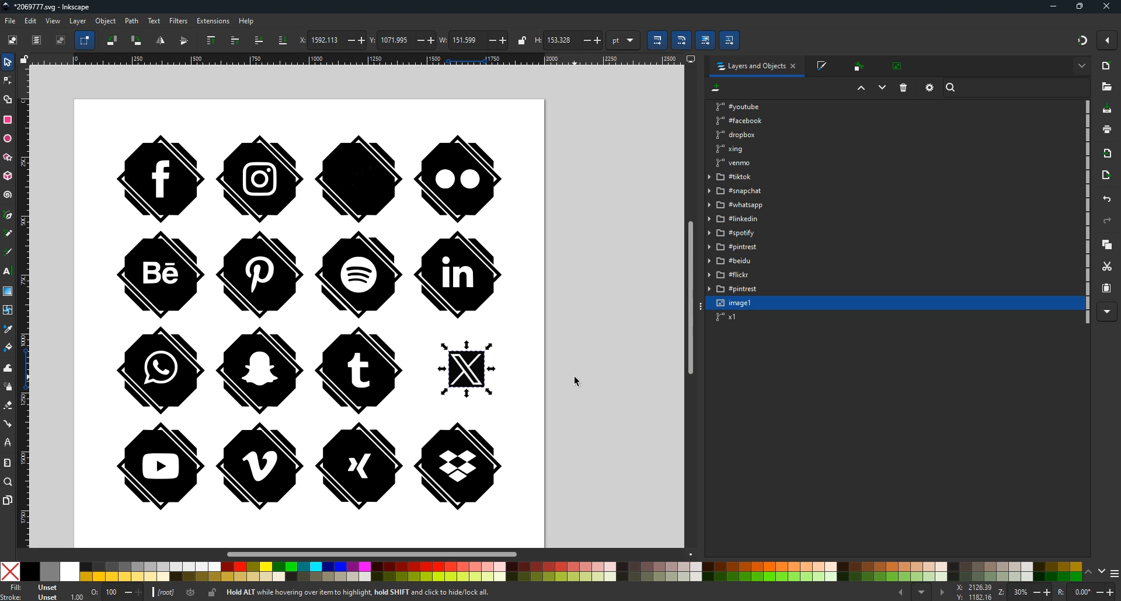
# Step: Trace the X logo bitmap as a single scan with Brightness cutoff at a threshold of 0.063
pyautogui.click(132, 21)
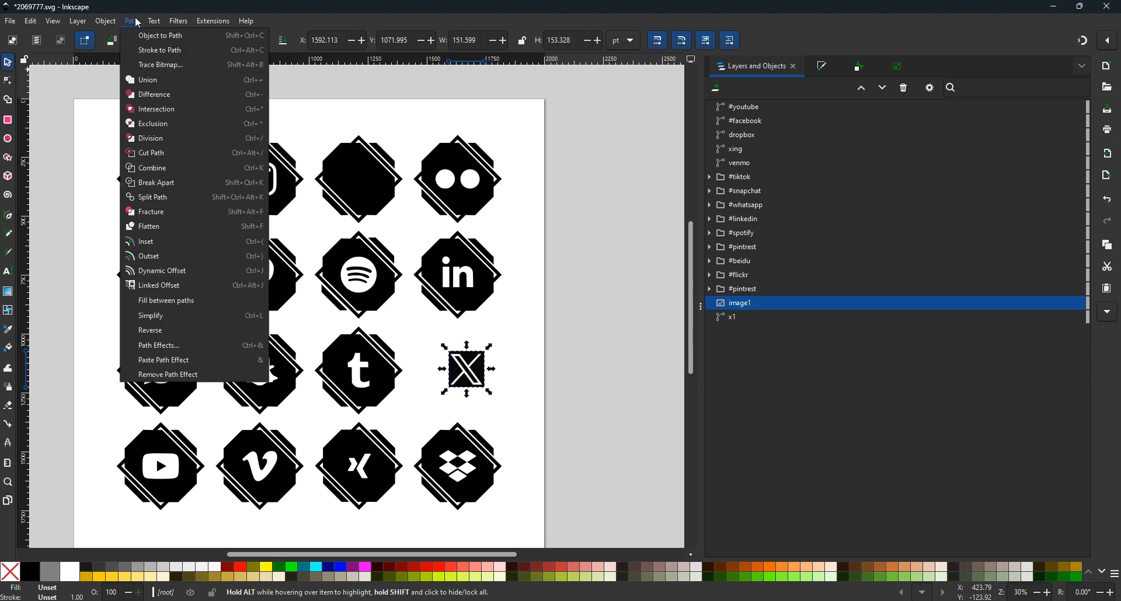
pyautogui.click(153, 66)
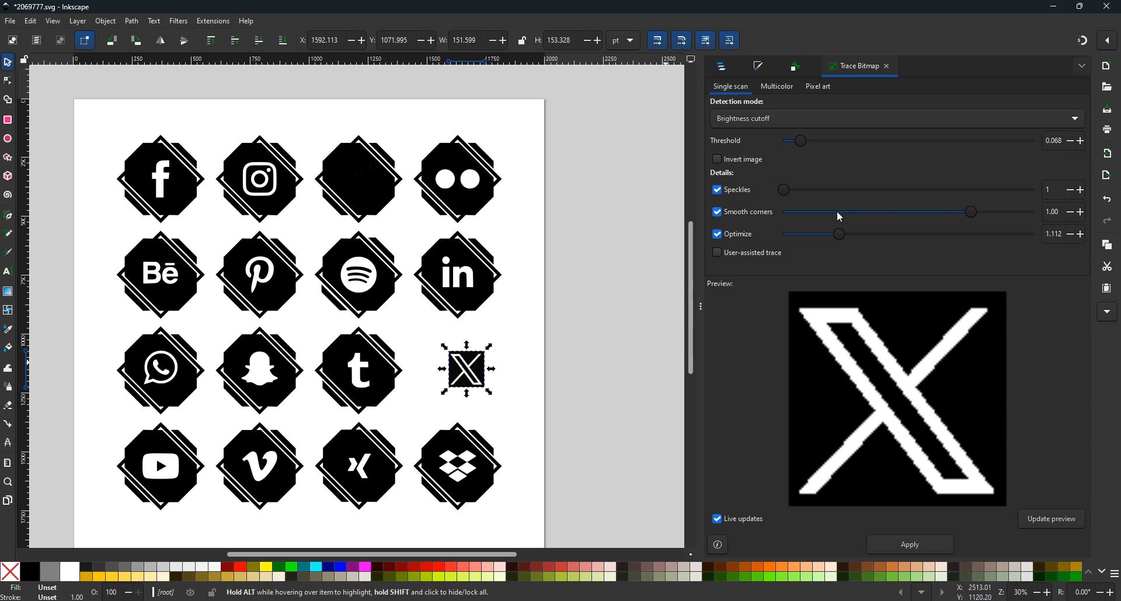
pyautogui.moveTo(800, 140)
pyautogui.mouseDown()
pyautogui.moveTo(897, 144)
pyautogui.moveTo(795, 151)
pyautogui.mouseUp()
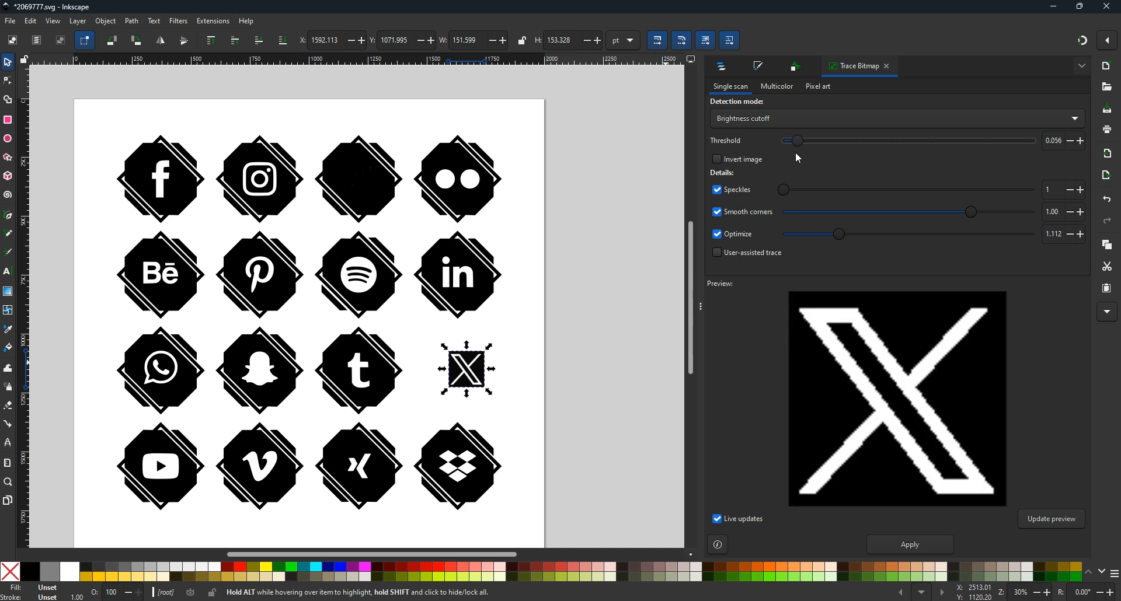
pyautogui.click(1079, 140)
pyautogui.click(1080, 141)
pyautogui.click(1070, 141)
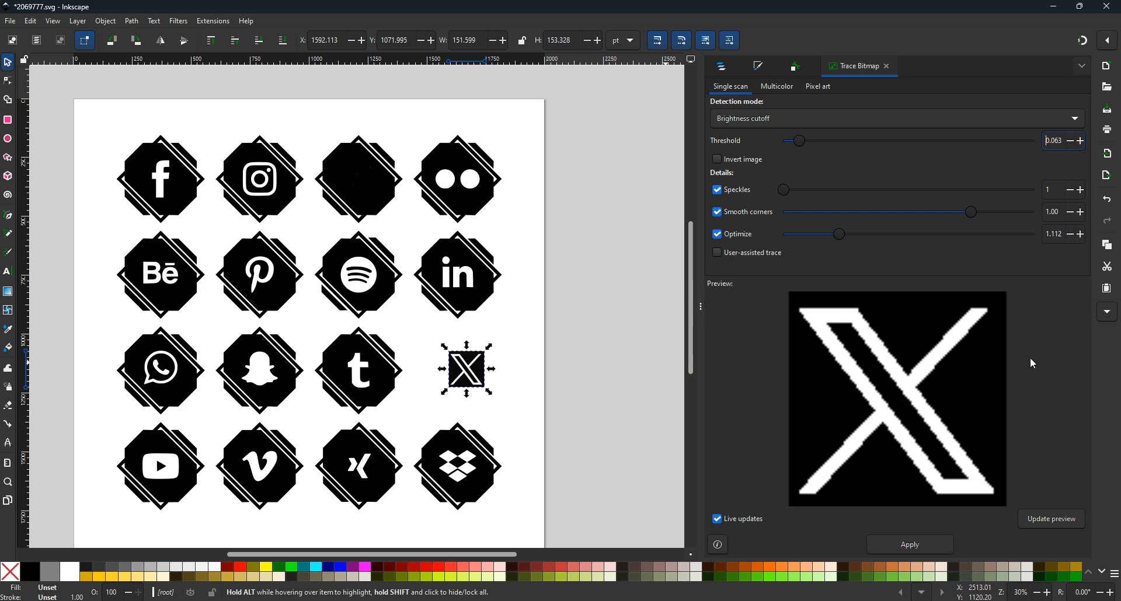
pyautogui.click(915, 546)
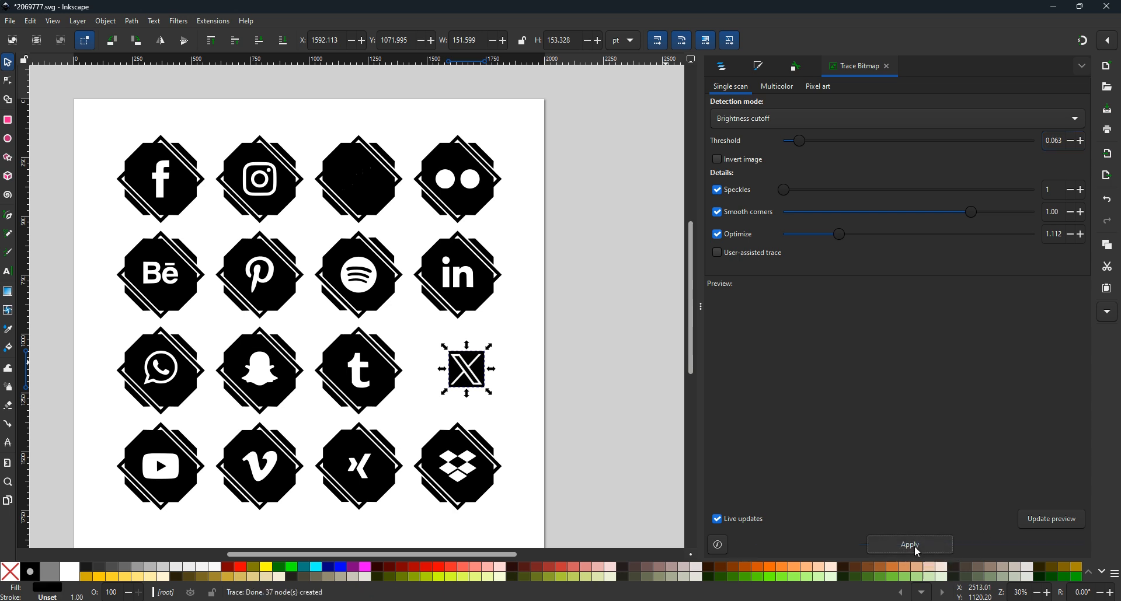
pyautogui.click(928, 545)
# Step: Place the traced X path (path165) and the original bitmap side by side at the end of the third row
pyautogui.click(713, 68)
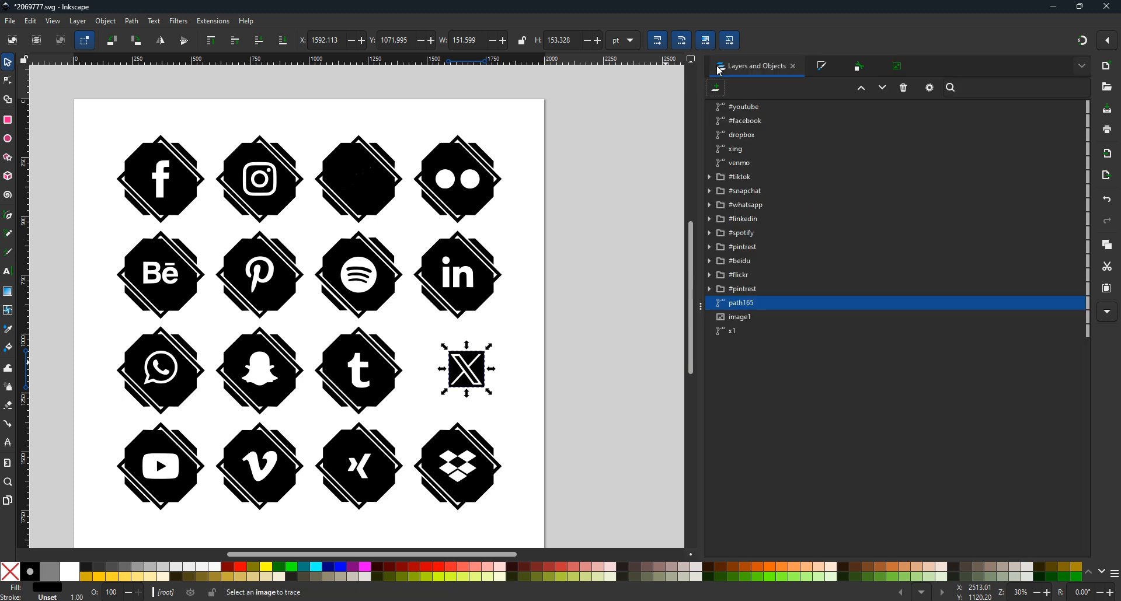
pyautogui.click(737, 320)
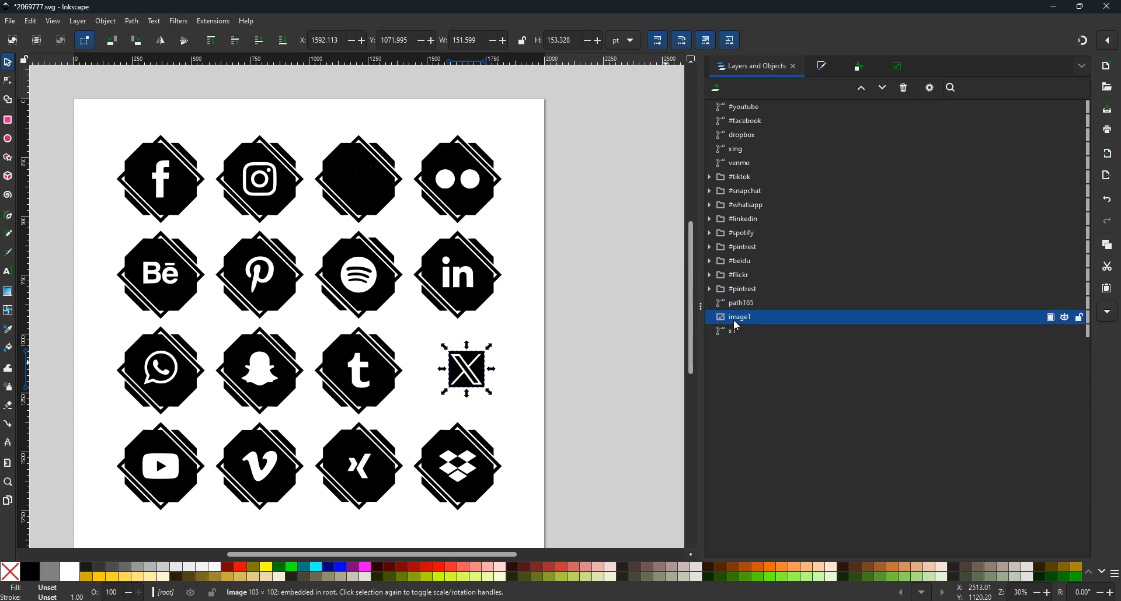
pyautogui.click(737, 305)
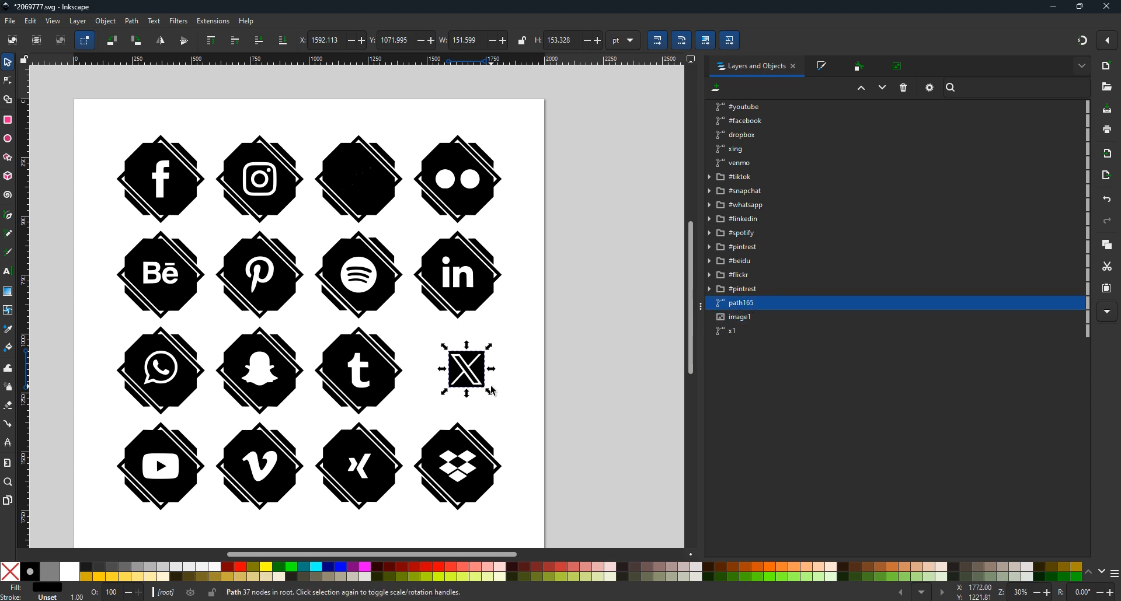
pyautogui.moveTo(472, 379); pyautogui.dragTo(521, 360)
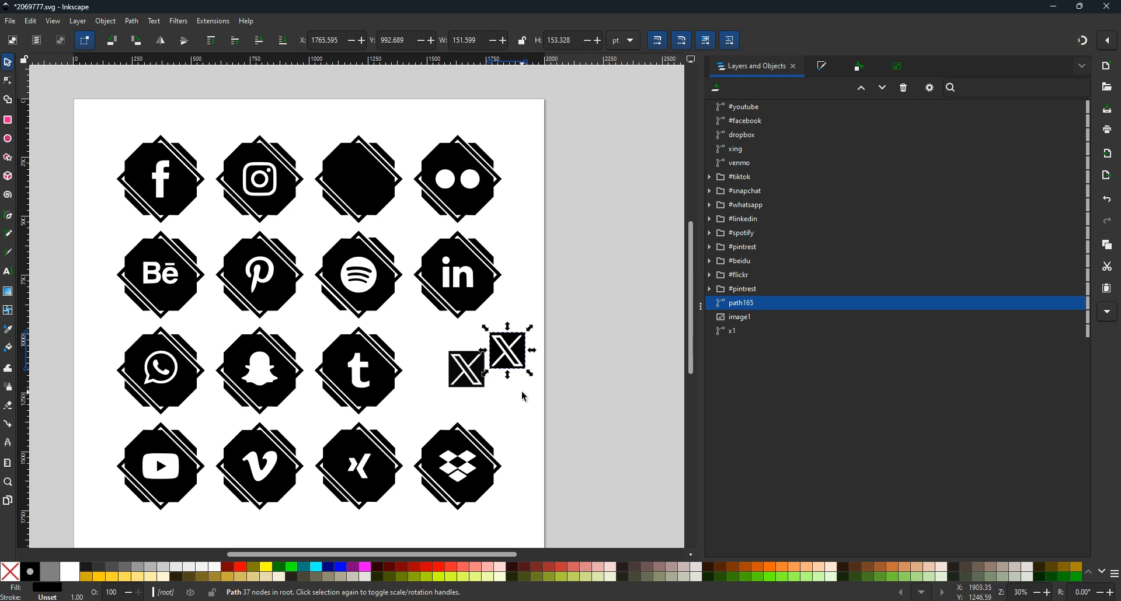
pyautogui.click(743, 319)
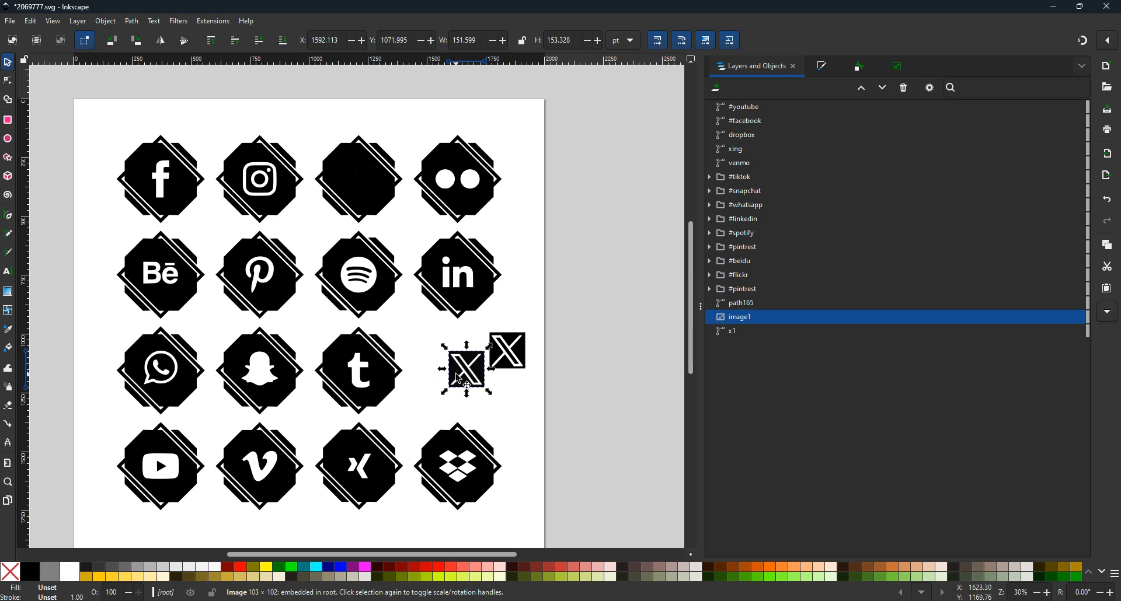
pyautogui.moveTo(457, 377); pyautogui.dragTo(494, 364)
pyautogui.click(491, 421)
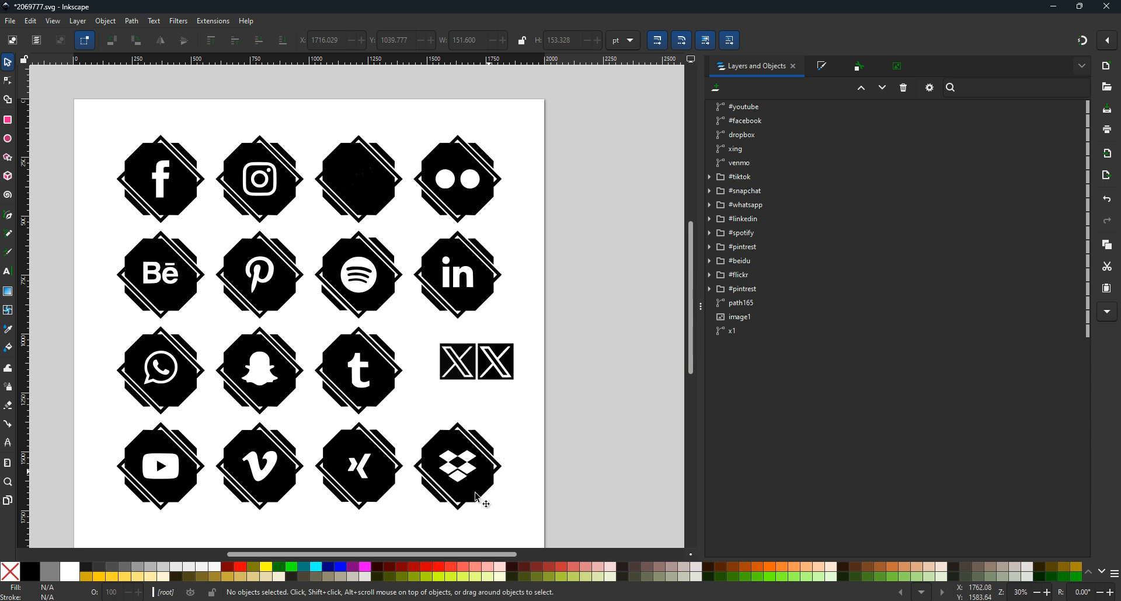
# Step: Delete the X bitmap (image1) and centre the traced X path in the empty spot at the end of the third row
pyautogui.click(752, 306)
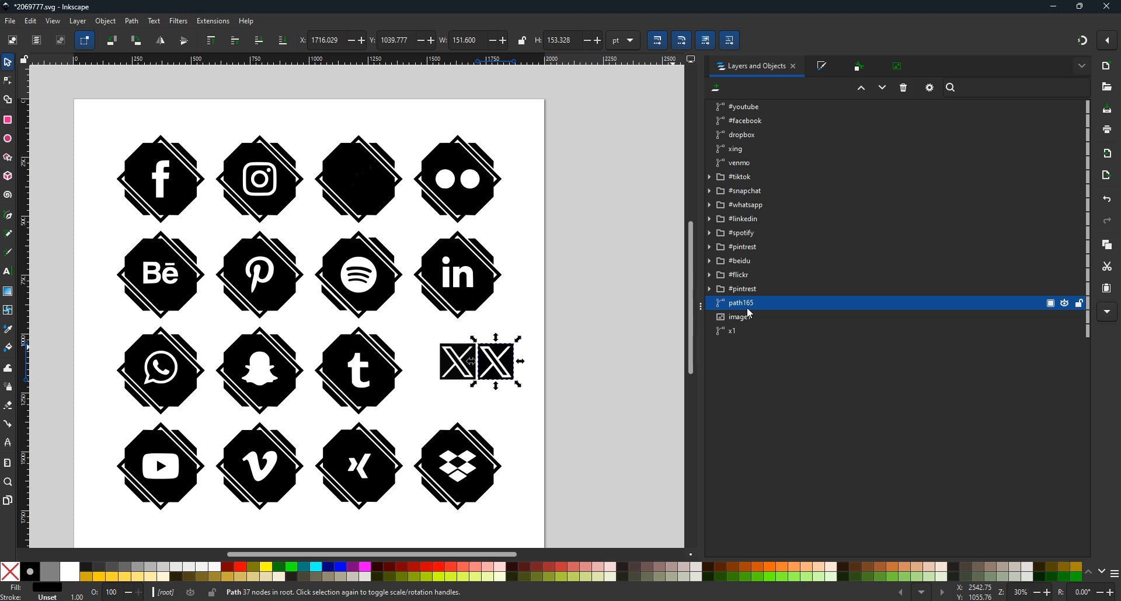
pyautogui.click(748, 323)
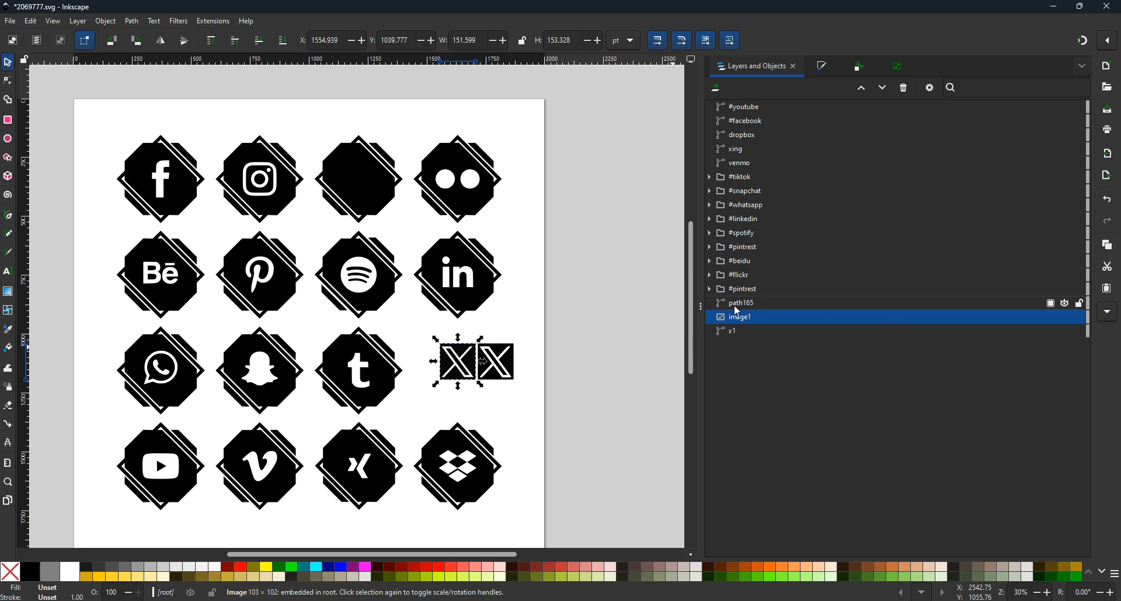
pyautogui.press('Delete')
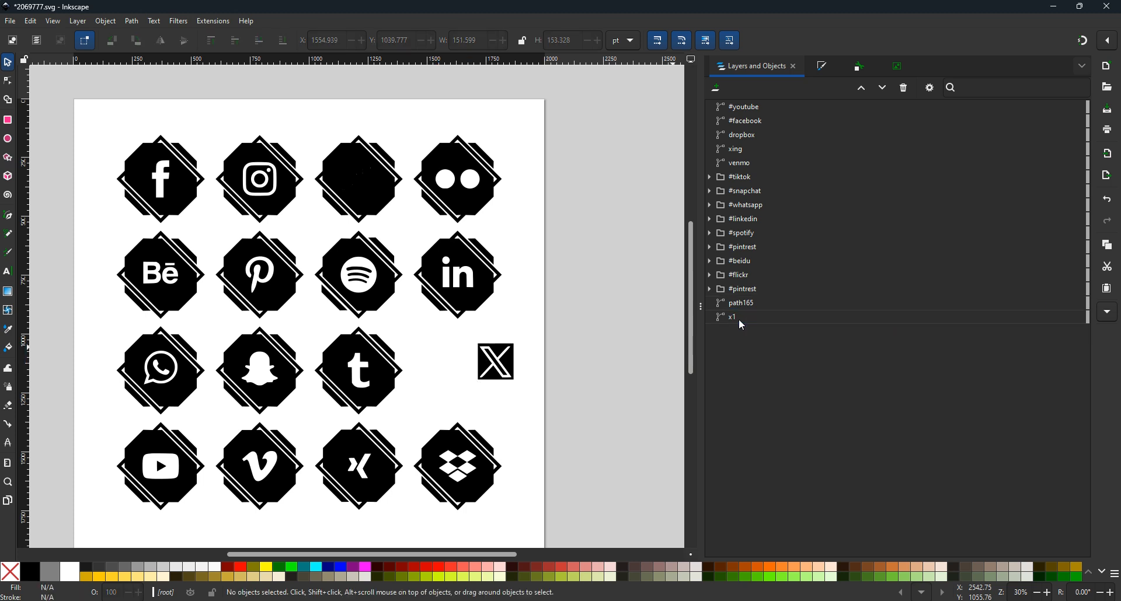
pyautogui.click(500, 358)
pyautogui.moveTo(489, 384); pyautogui.dragTo(457, 394)
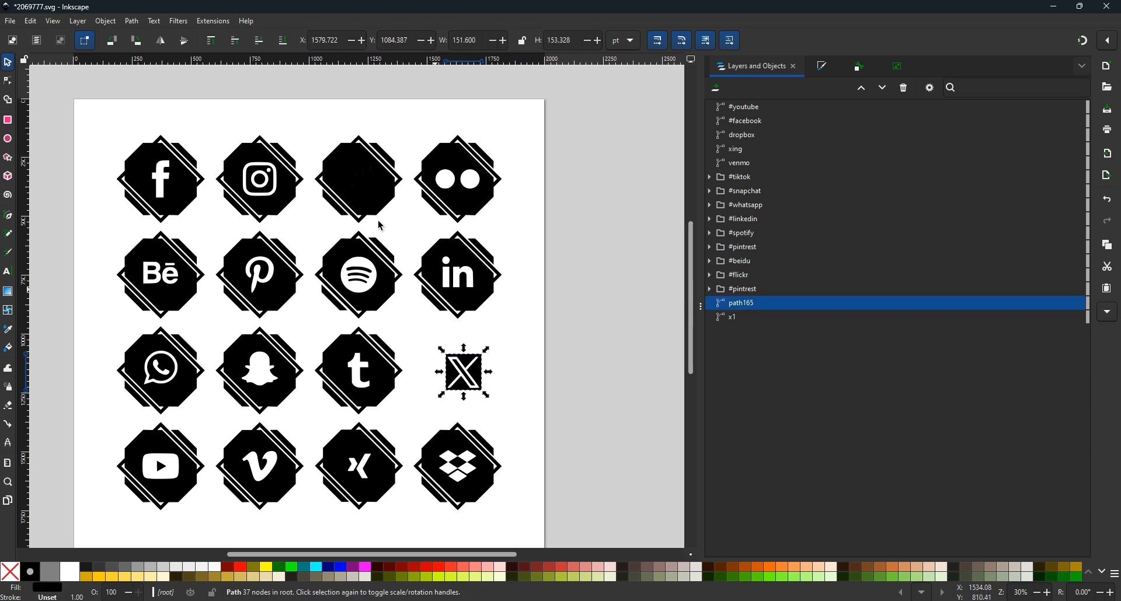
# Step: Try the traced X path over the blank badge in the top row, and place it back at the end of the third row
pyautogui.click(363, 191)
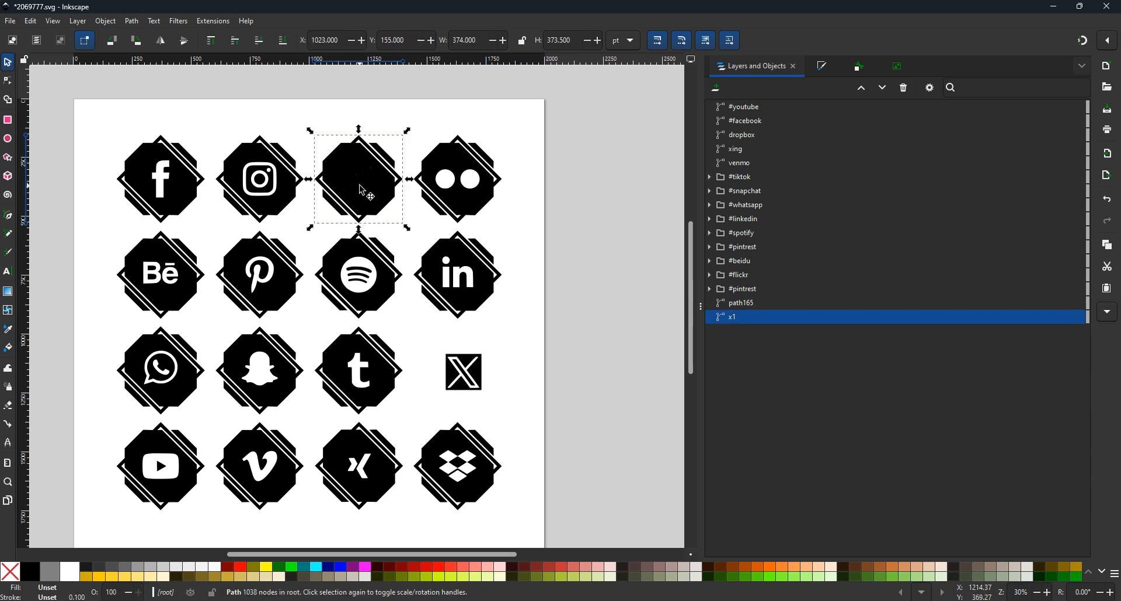
pyautogui.click(479, 385)
pyautogui.moveTo(480, 385); pyautogui.dragTo(375, 186)
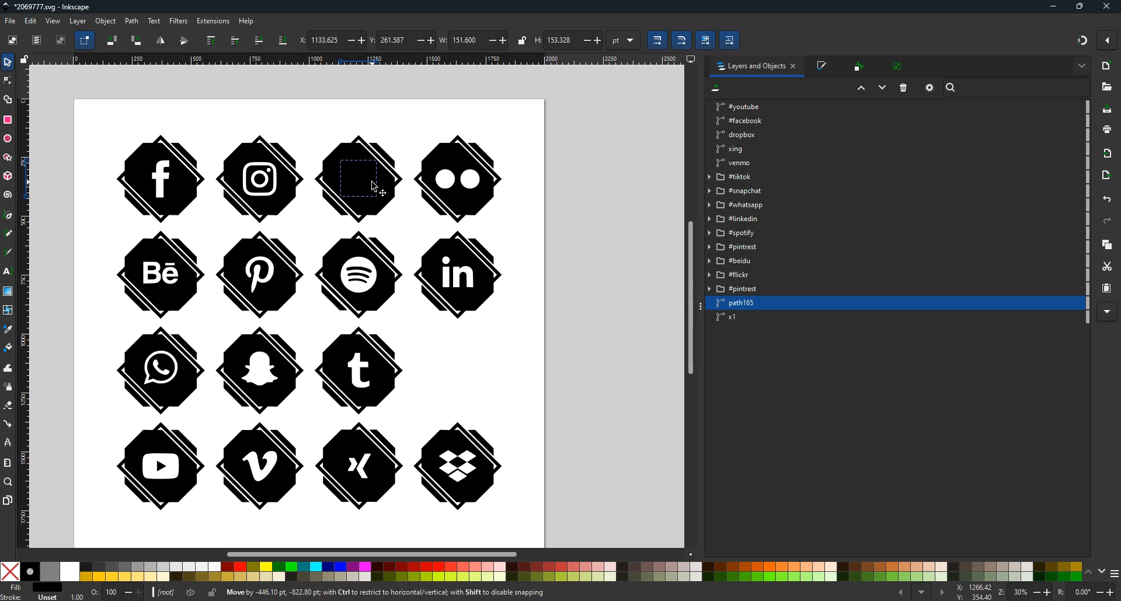
pyautogui.moveTo(375, 187); pyautogui.dragTo(489, 381)
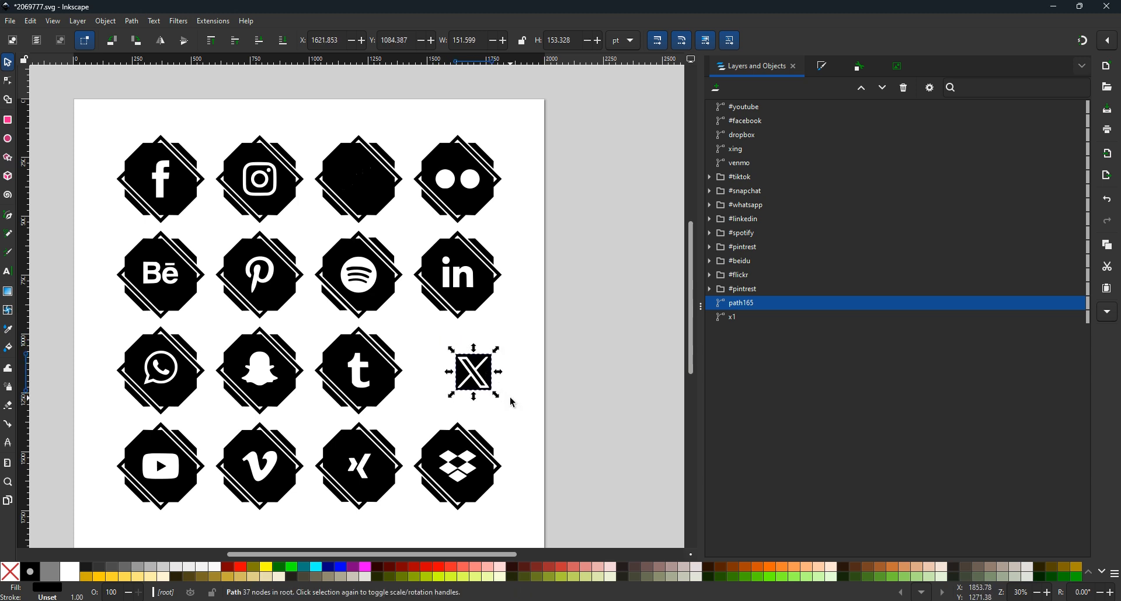
pyautogui.click(521, 359)
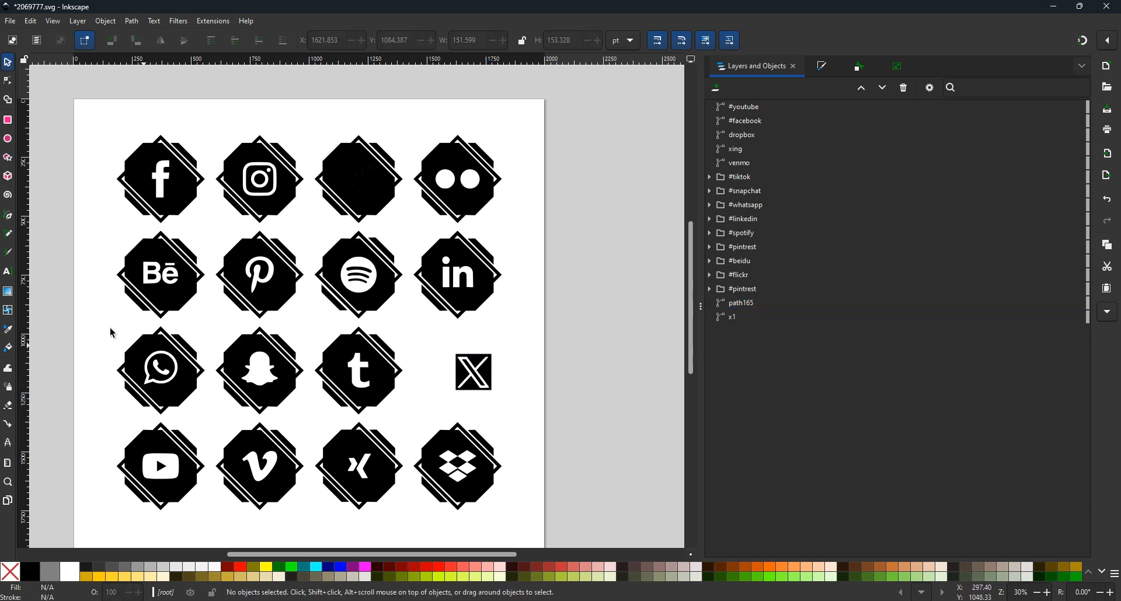
# Step: Draw a white rectangle about 145 × 146 pt over the traced X path, matching its square outline
pyautogui.click(14, 121)
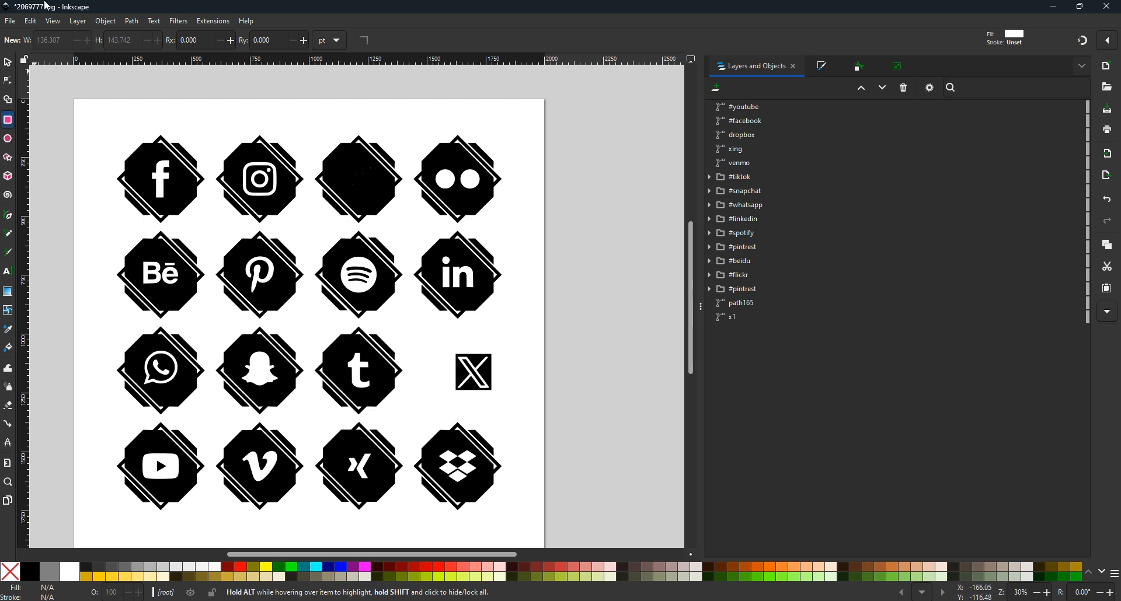
pyautogui.press('+')
pyautogui.press('+')
pyautogui.press('+')
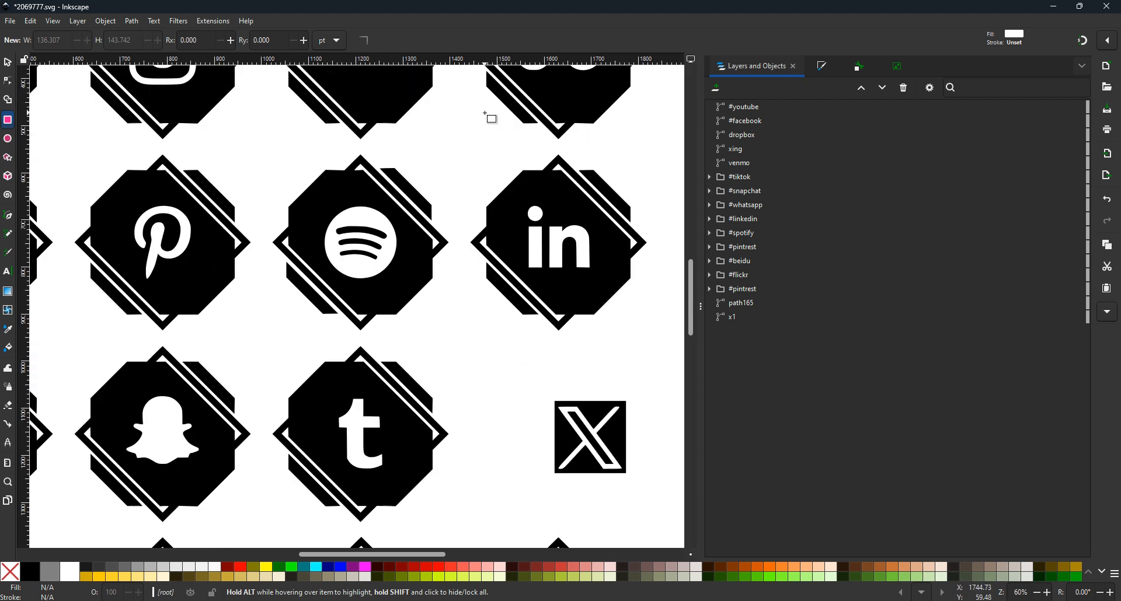
pyautogui.moveTo(384, 555); pyautogui.dragTo(439, 552)
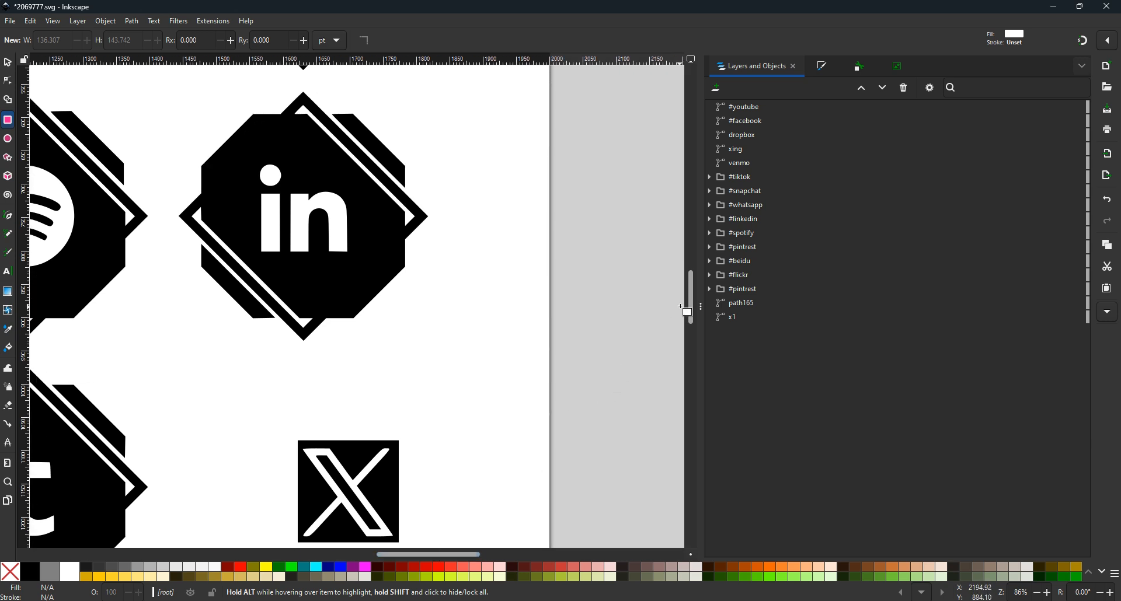
pyautogui.moveTo(692, 308); pyautogui.dragTo(693, 338)
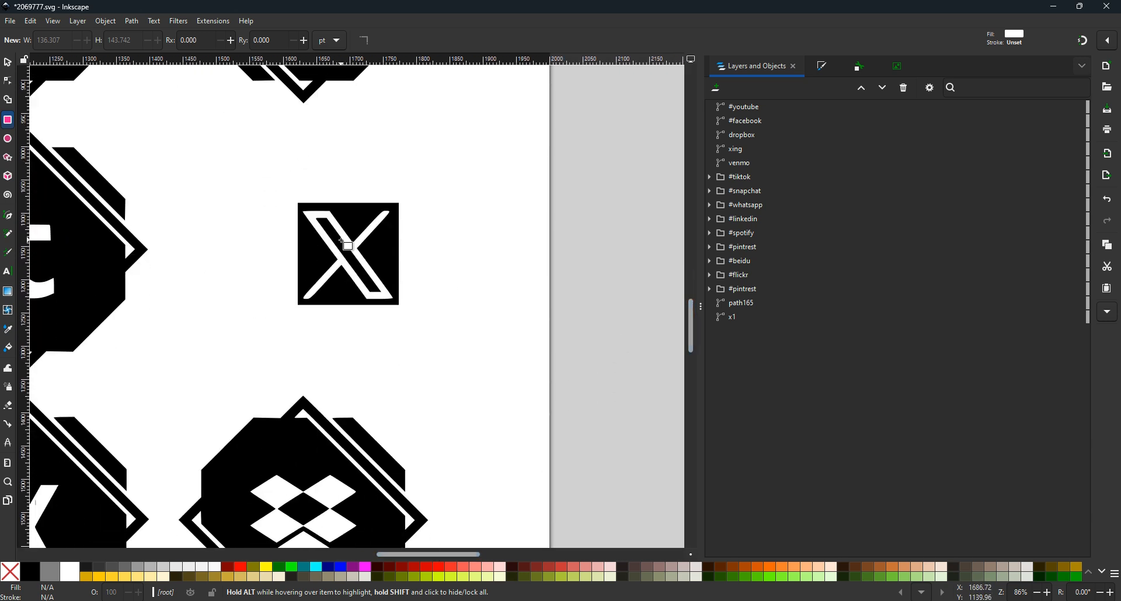
pyautogui.moveTo(299, 205); pyautogui.dragTo(397, 304)
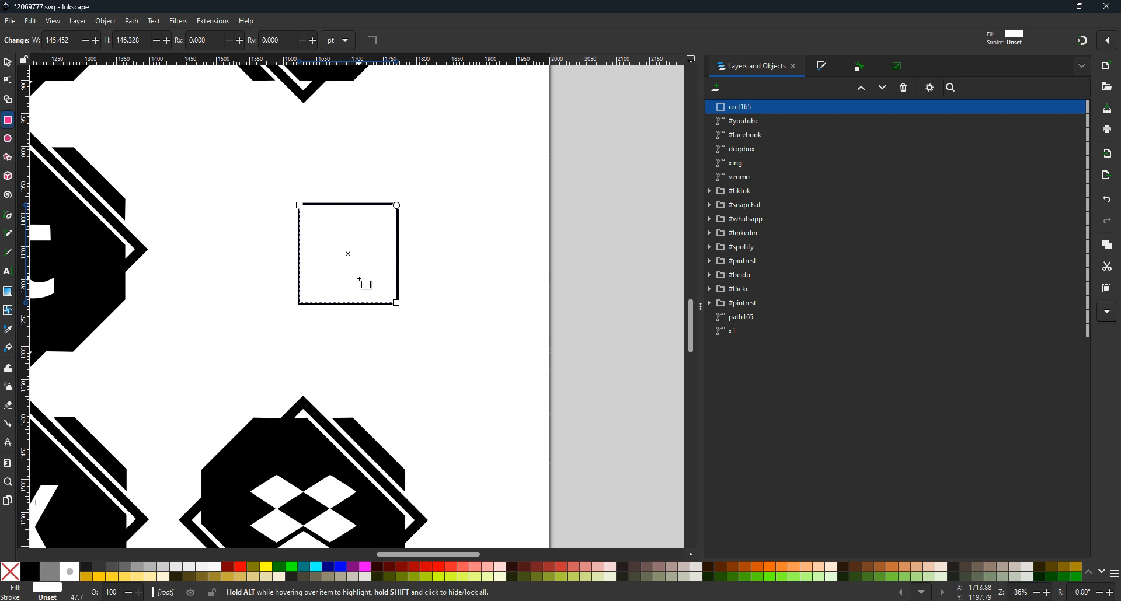
# Step: Move the white rectangle onto the centre of the blank badge in the top row
pyautogui.click(9, 61)
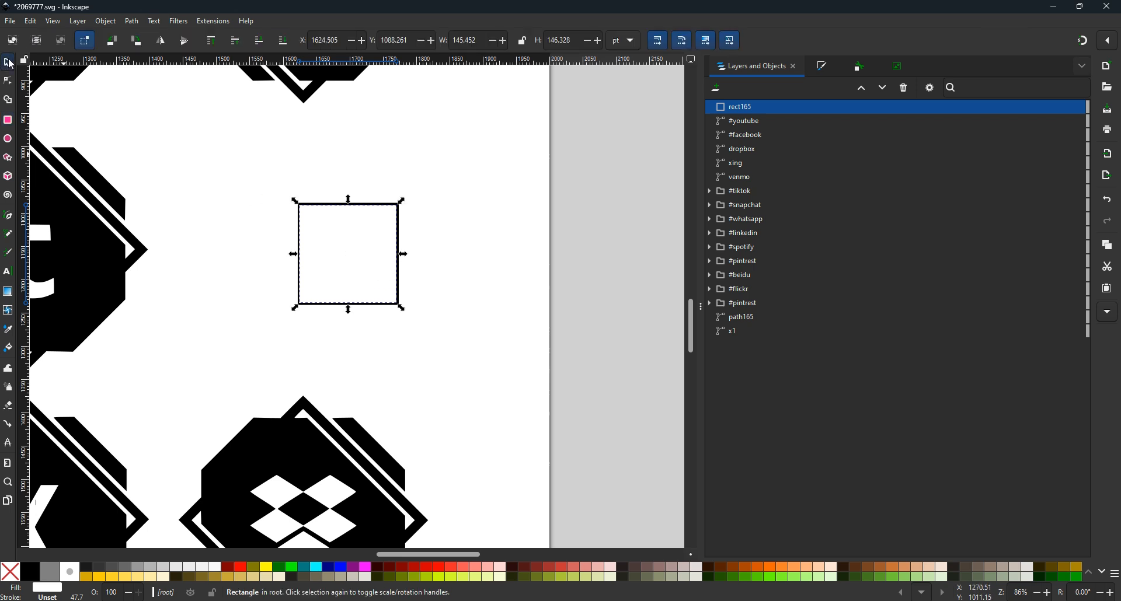
pyautogui.moveTo(696, 354); pyautogui.dragTo(691, 318)
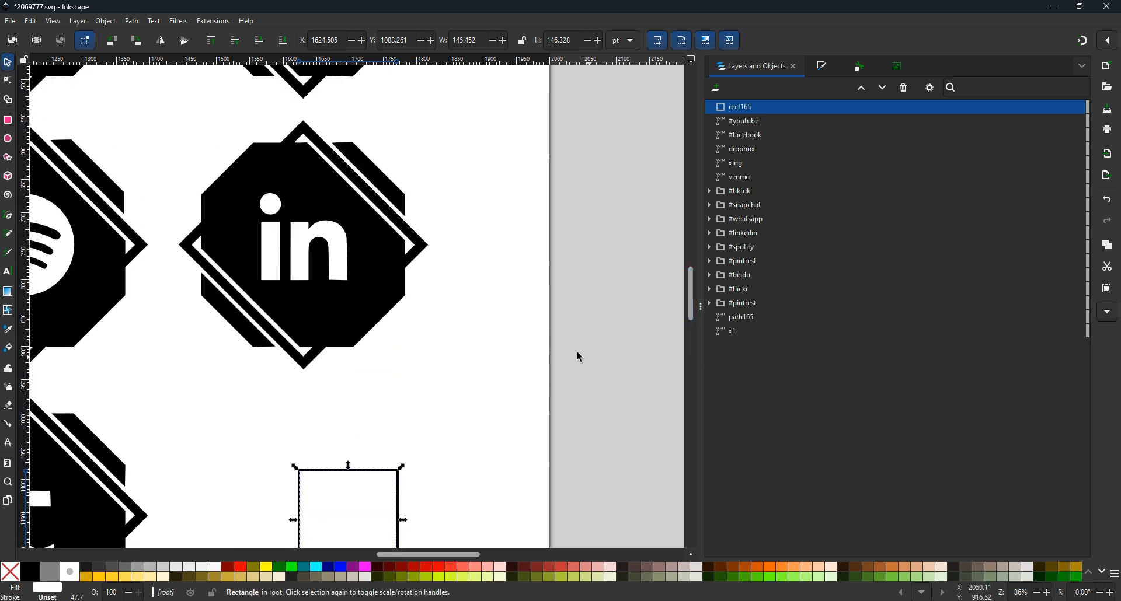
pyautogui.scroll(-5, 577, 355)
pyautogui.moveTo(452, 552); pyautogui.dragTo(412, 552)
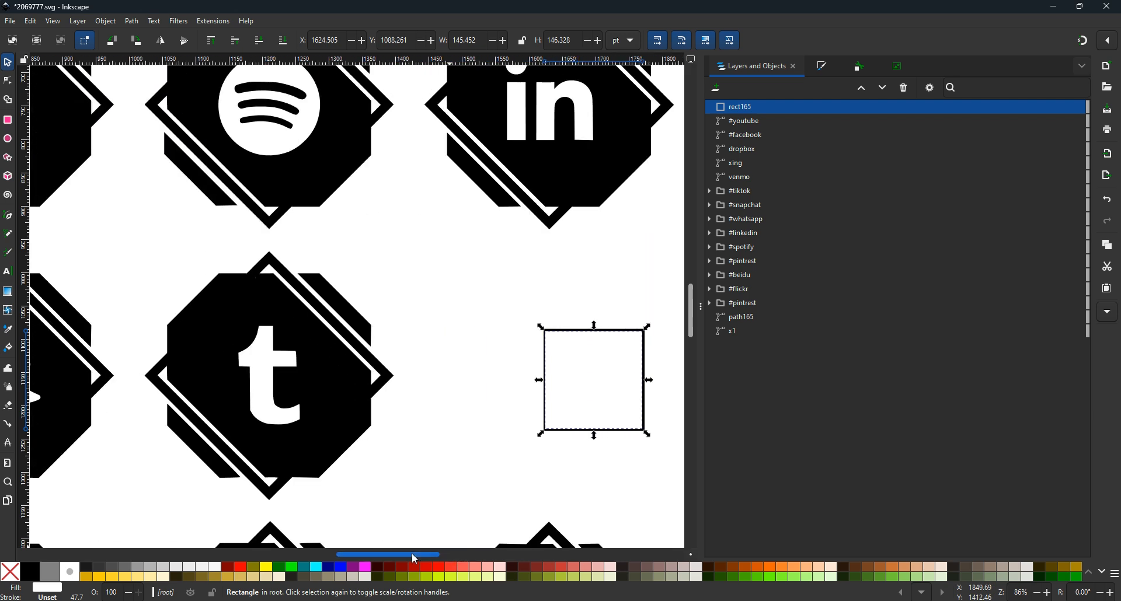
pyautogui.moveTo(540, 380); pyautogui.dragTo(270, 356)
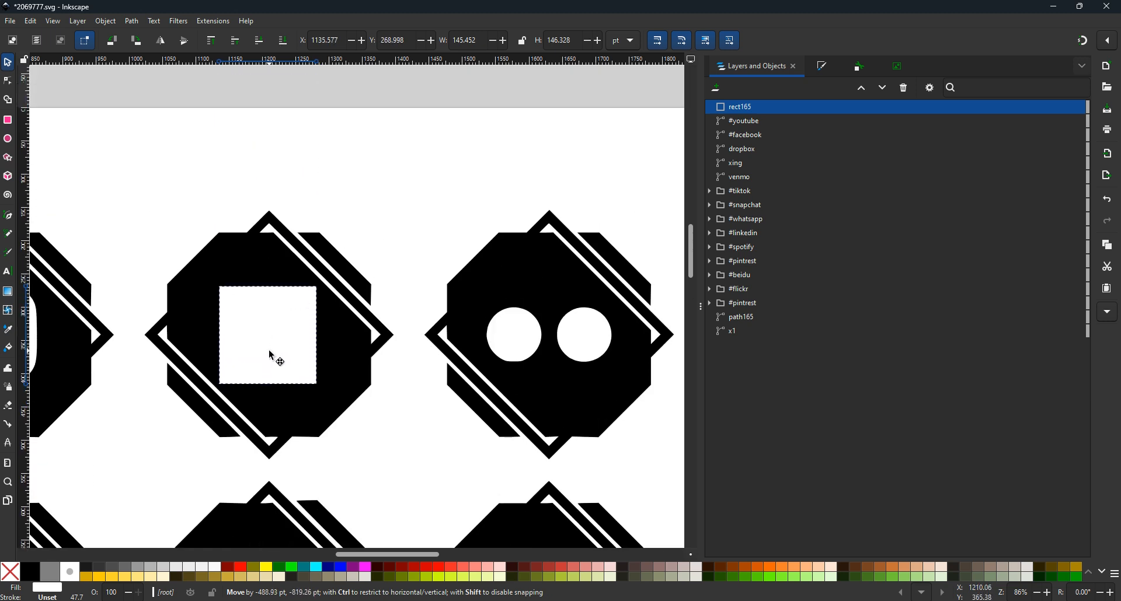
pyautogui.moveTo(271, 356); pyautogui.dragTo(270, 355)
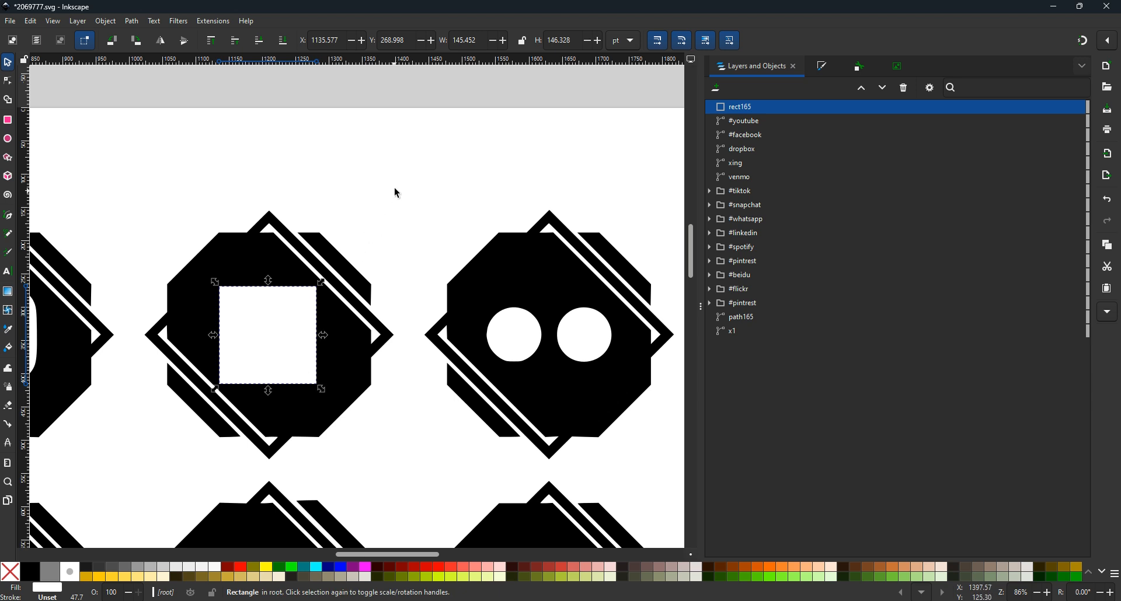
pyautogui.click(380, 216)
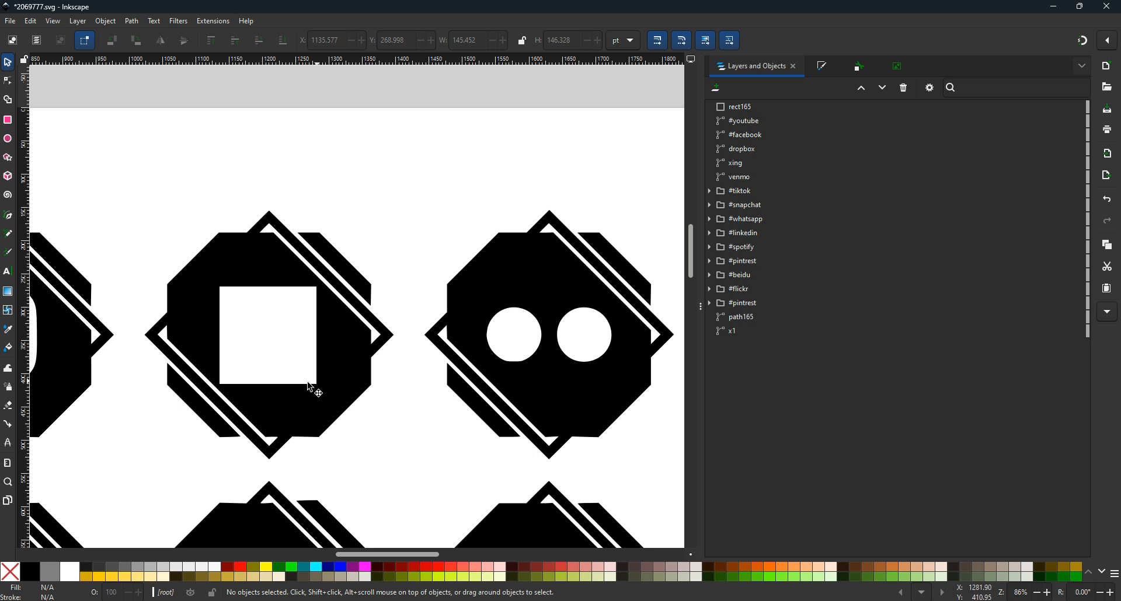
# Step: Try a Union of the white rectangle and the badge path x1, and undo it
pyautogui.click(286, 357)
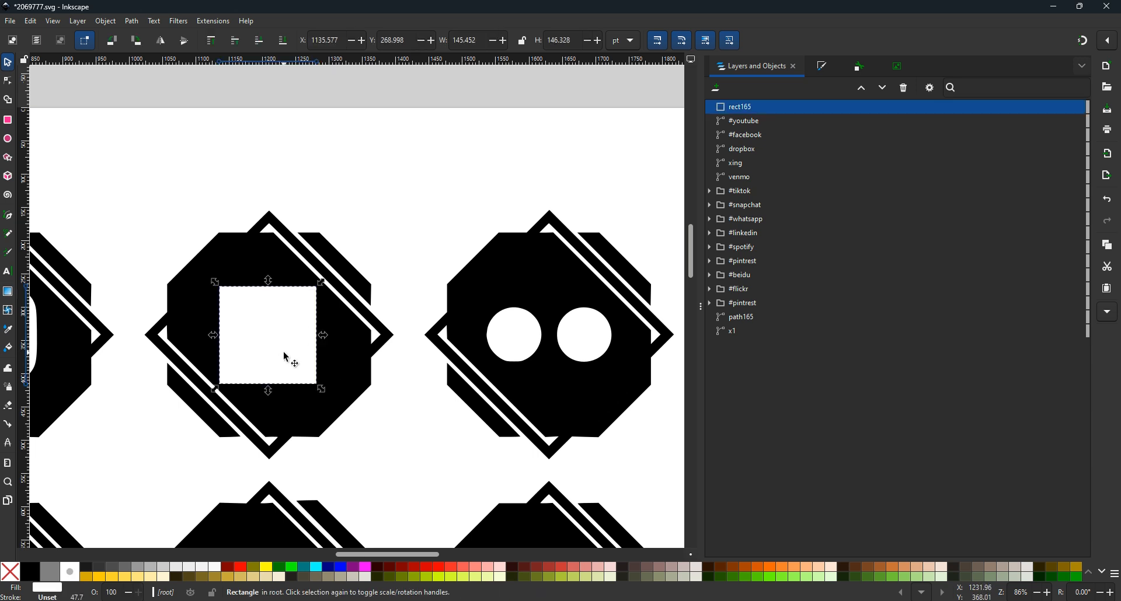
pyautogui.keyDown('shift'); pyautogui.click(353, 357); pyautogui.keyUp('shift')
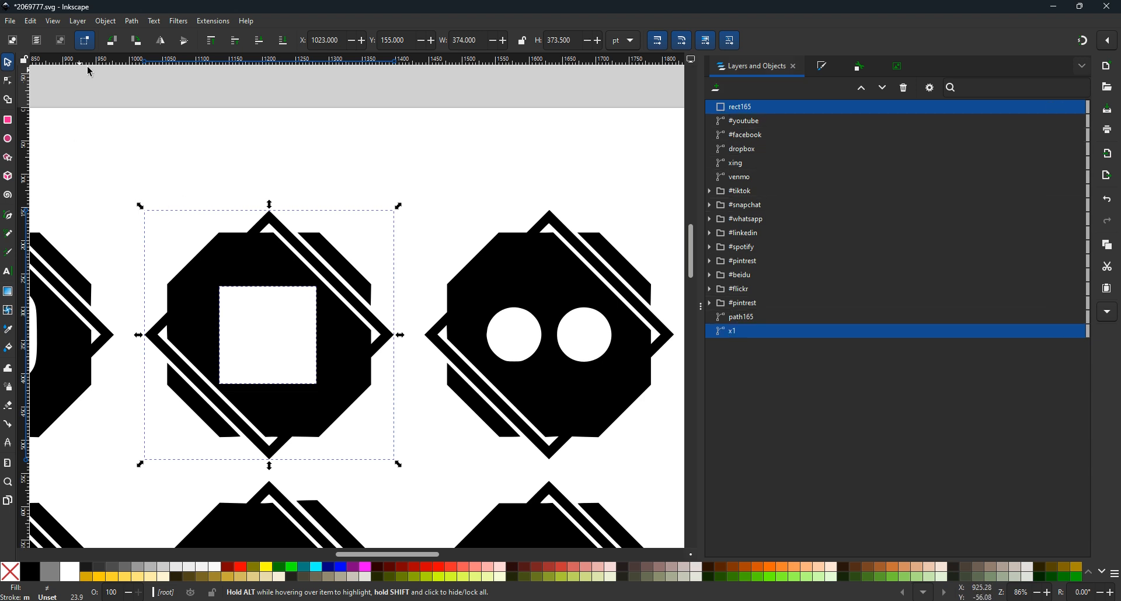
pyautogui.click(131, 21)
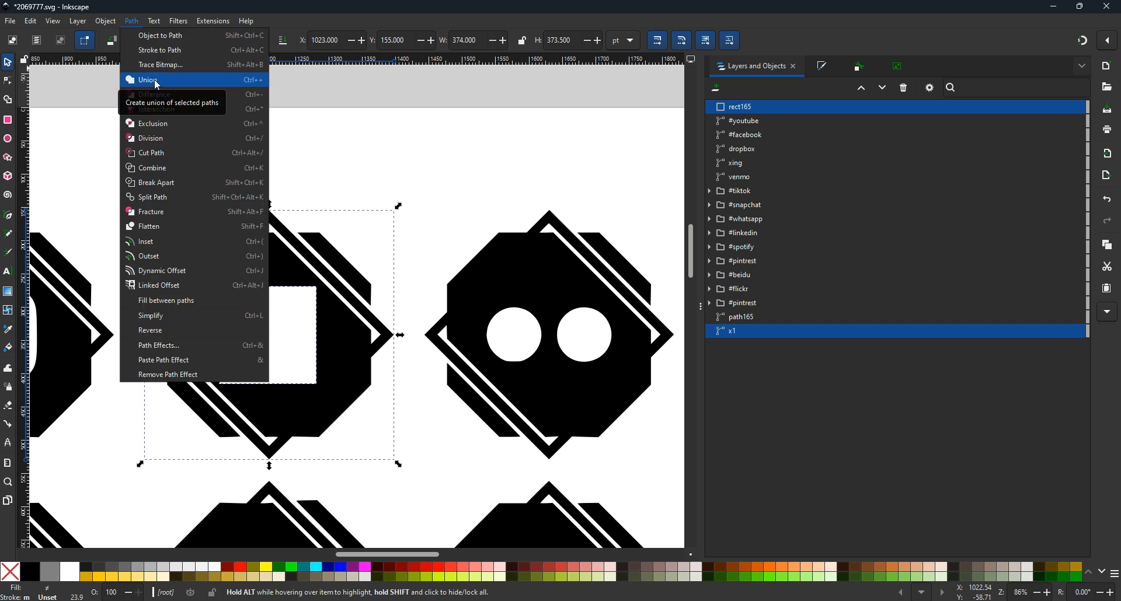
pyautogui.click(158, 85)
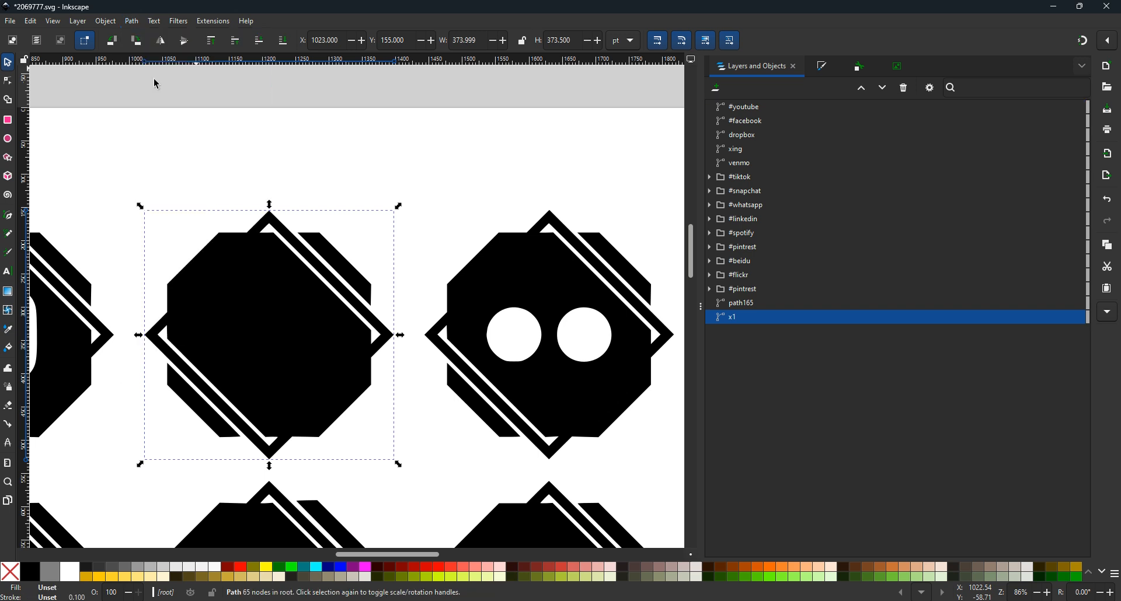
pyautogui.click(31, 21)
pyautogui.click(47, 35)
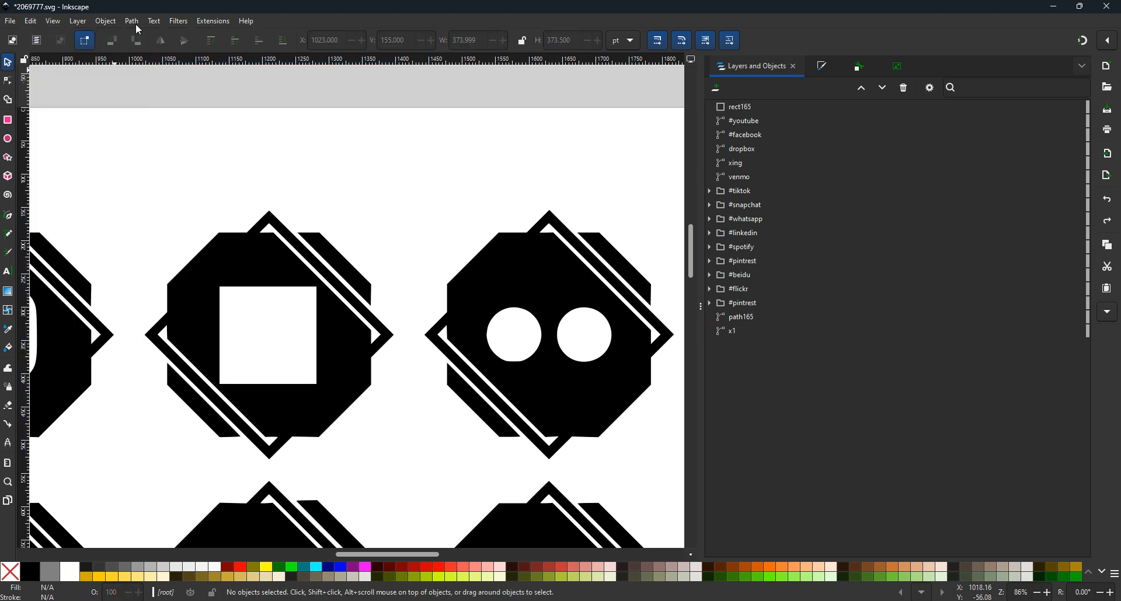
# Step: Try to Combine the white rectangle with the badge path x1, and undo the operation
pyautogui.click(279, 326)
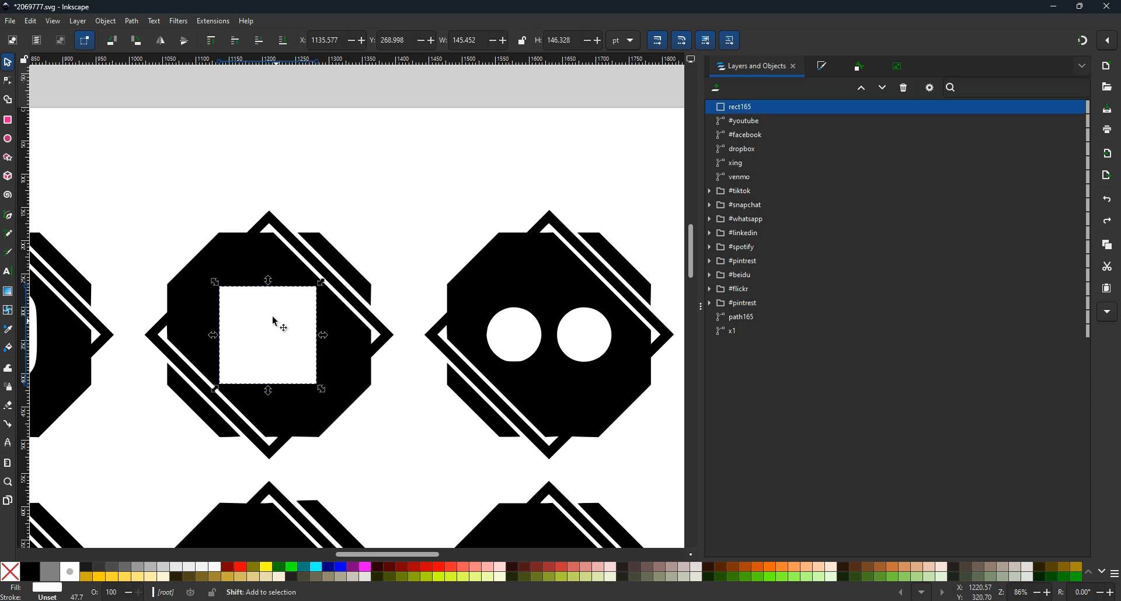
pyautogui.keyDown('shift'); pyautogui.click(257, 257); pyautogui.keyUp('shift')
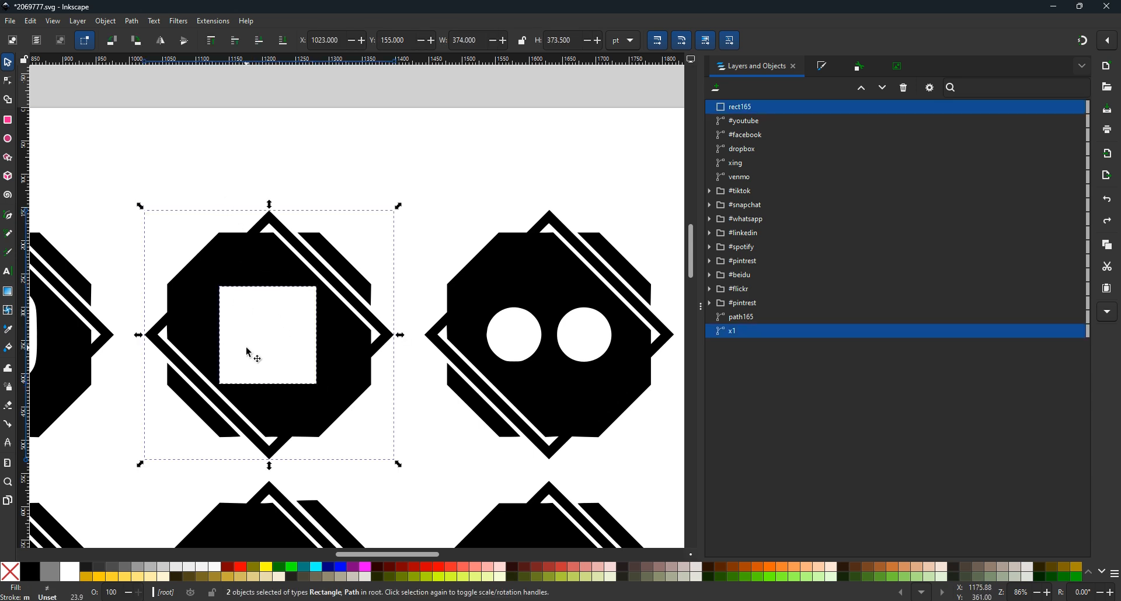
pyautogui.click(332, 153)
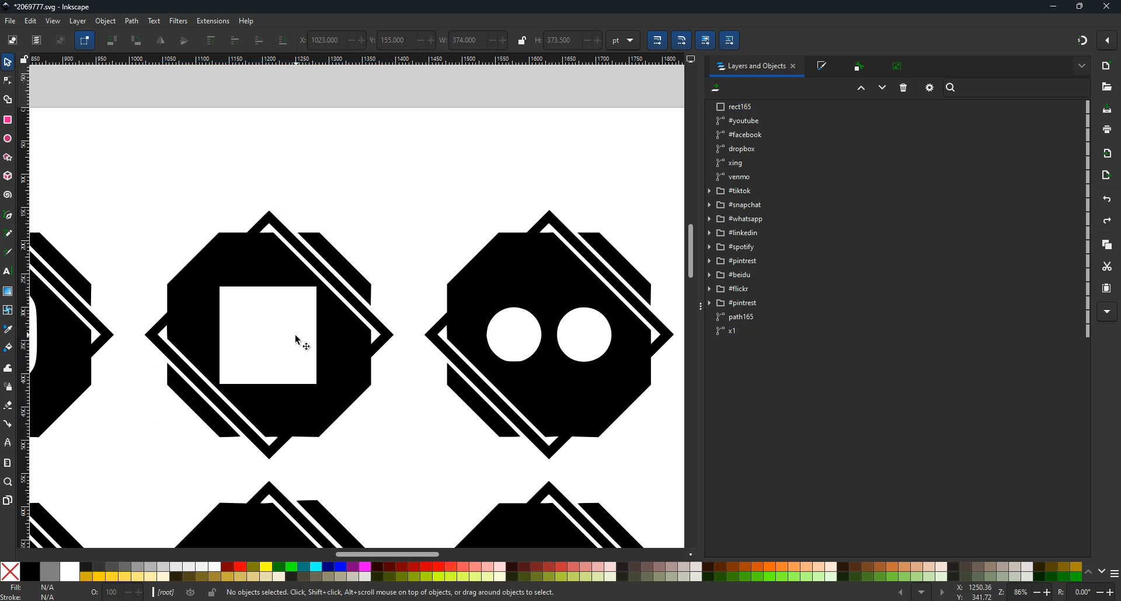
pyautogui.click(294, 346)
pyautogui.keyDown('shift'); pyautogui.click(344, 399); pyautogui.keyUp('shift')
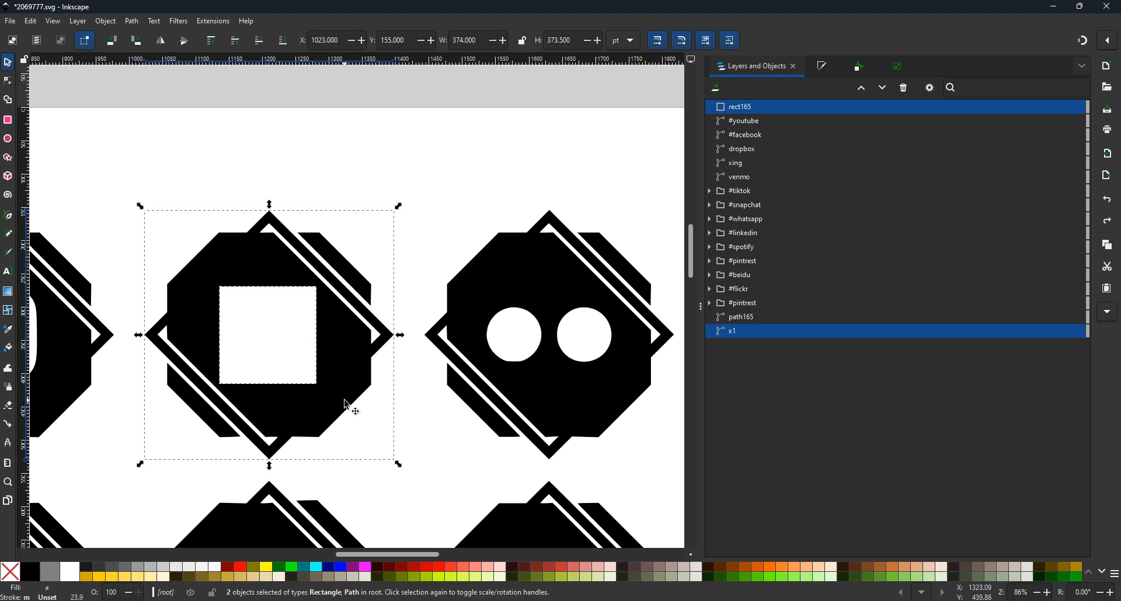
pyautogui.click(139, 21)
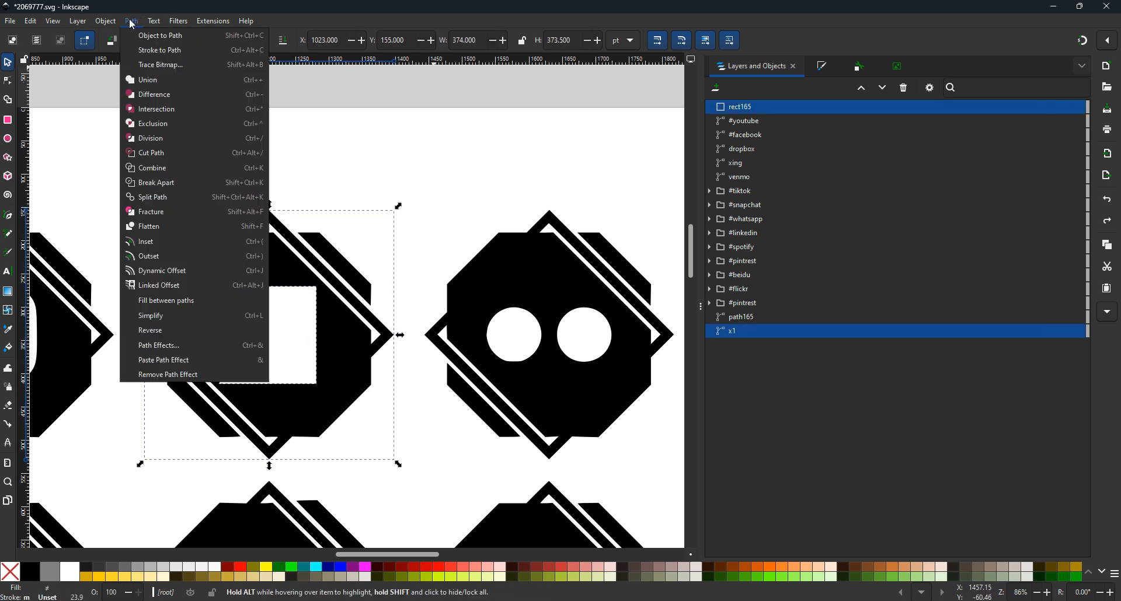
pyautogui.click(151, 169)
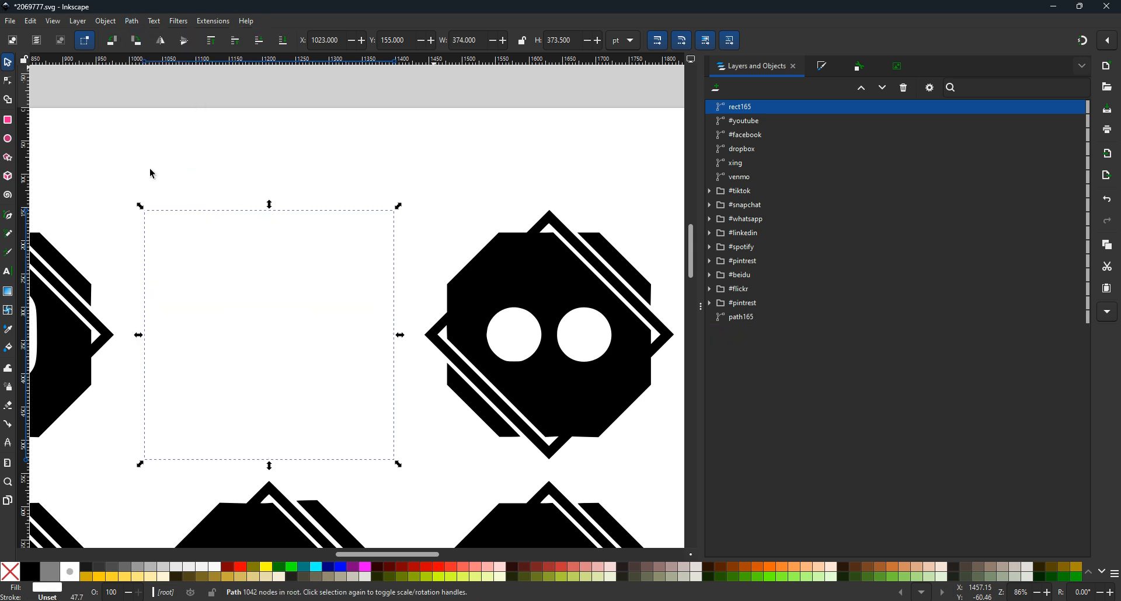
pyautogui.click(30, 21)
pyautogui.click(46, 36)
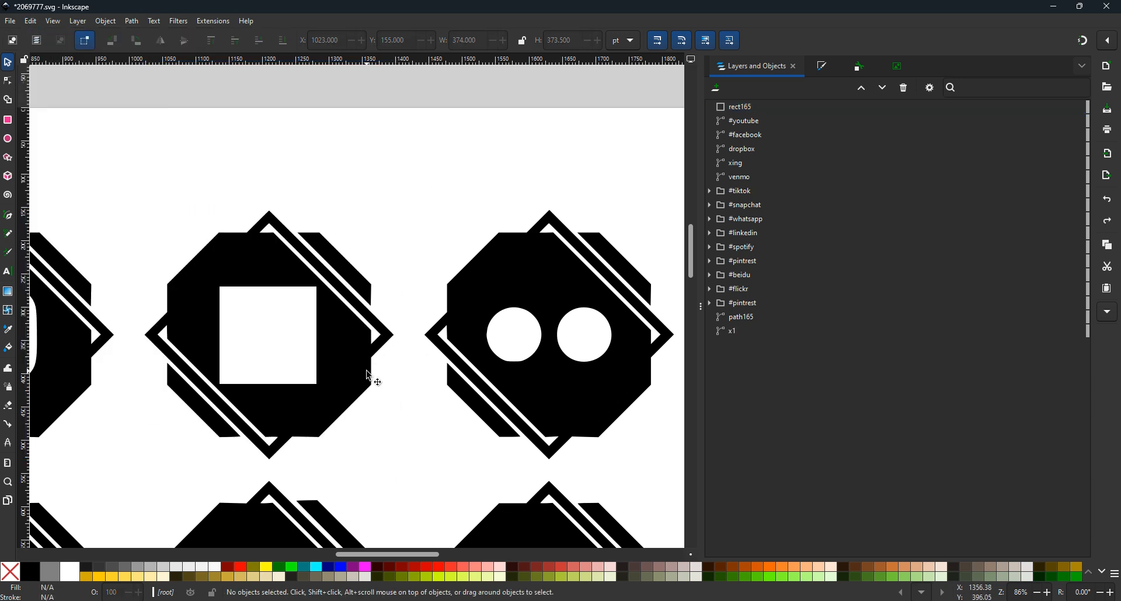
# Step: Try the Union of the badge path x1 and the white rectangle once more, and undo it
pyautogui.click(366, 371)
pyautogui.keyDown('shift'); pyautogui.click(299, 369); pyautogui.keyUp('shift')
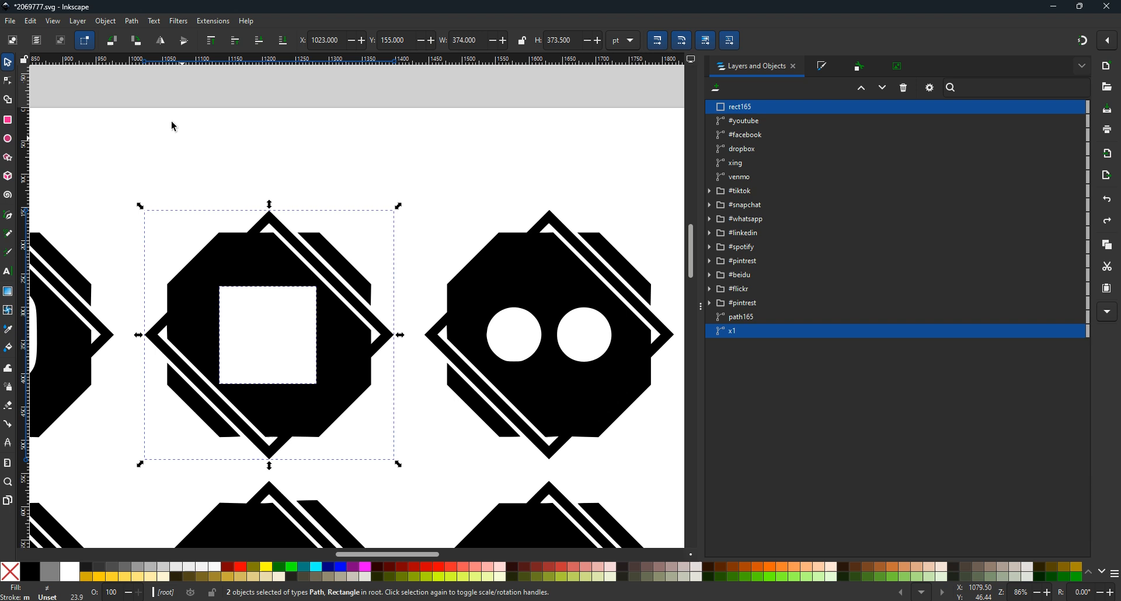
pyautogui.click(133, 22)
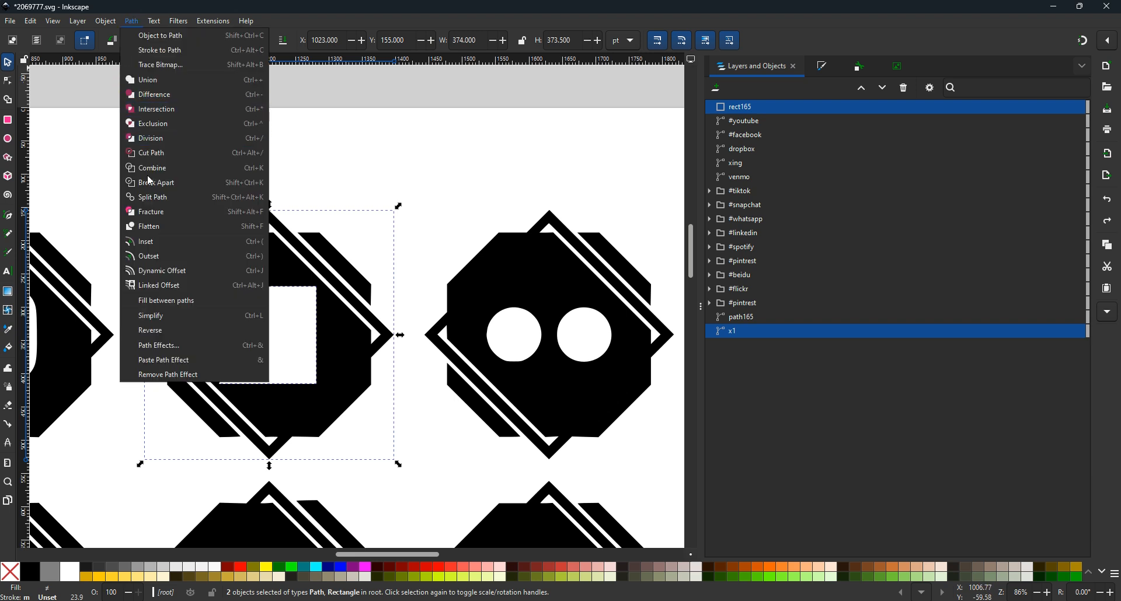
pyautogui.click(155, 82)
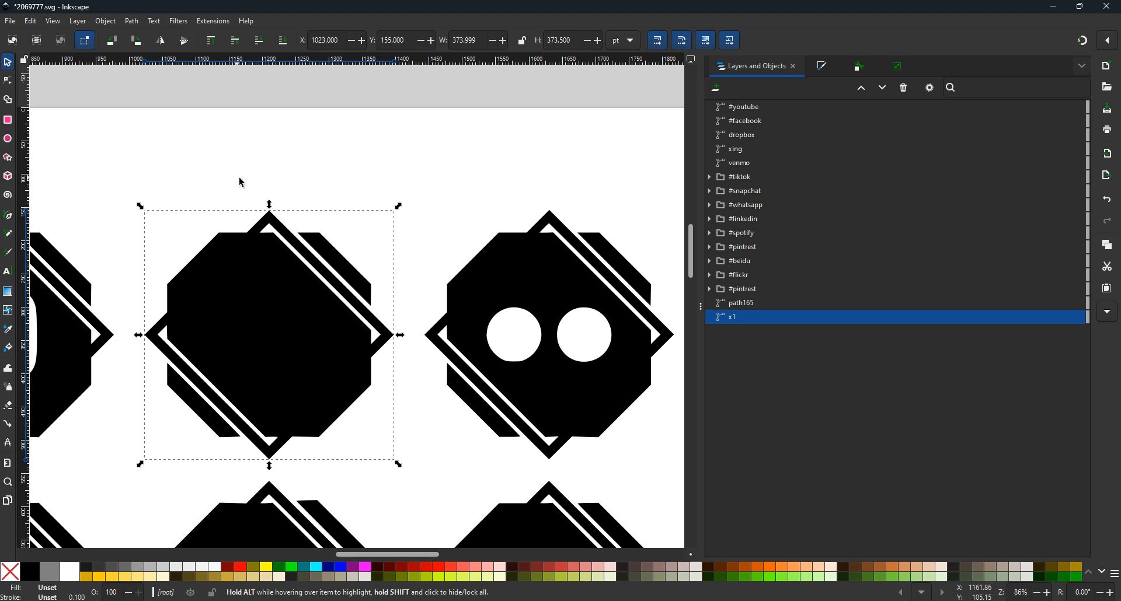
pyautogui.click(37, 22)
pyautogui.press('Escape')
pyautogui.hotkey('ctrl', 'z')
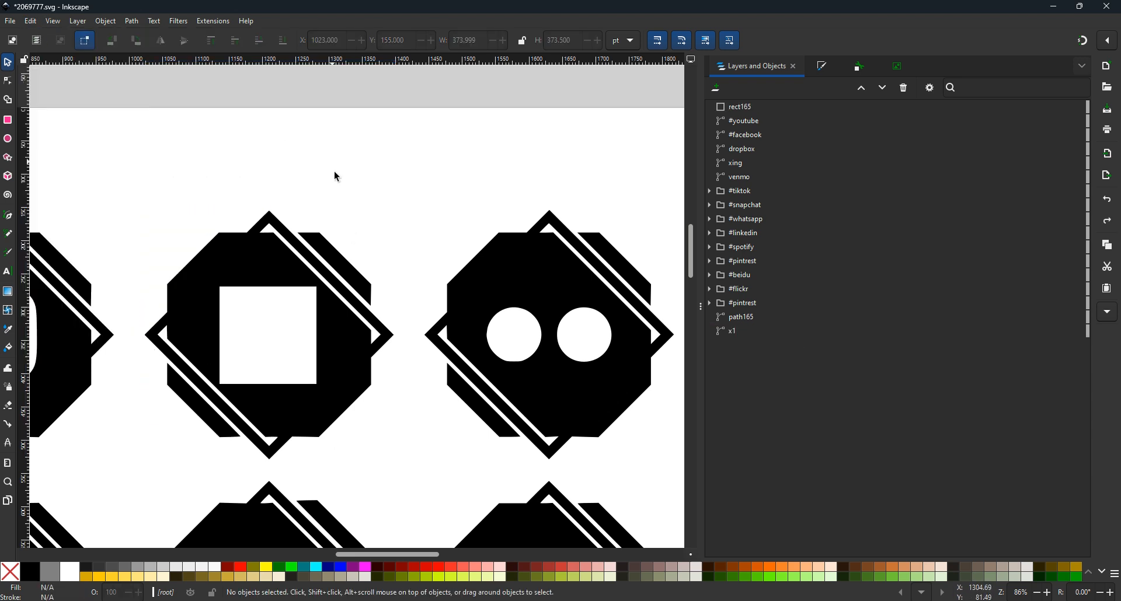
# Step: Try again to merge the white rectangle and the badge path x1 with Union, and undo the merge
pyautogui.click(347, 365)
pyautogui.keyDown('shift'); pyautogui.click(285, 346); pyautogui.keyUp('shift')
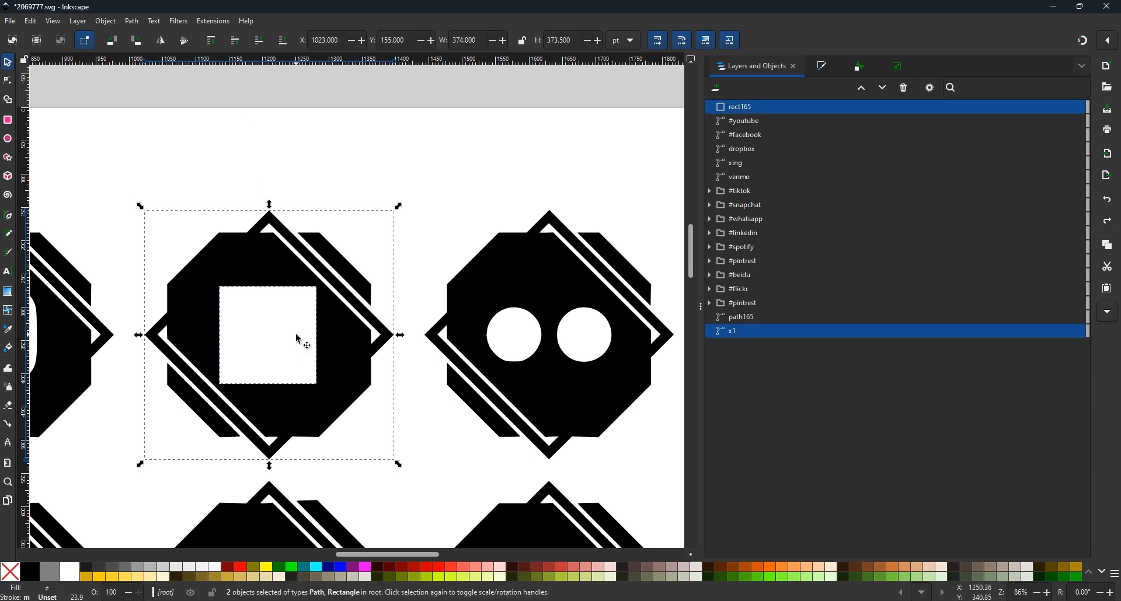
pyautogui.keyDown('shift'); pyautogui.click(299, 340); pyautogui.keyUp('shift')
pyautogui.click(420, 225)
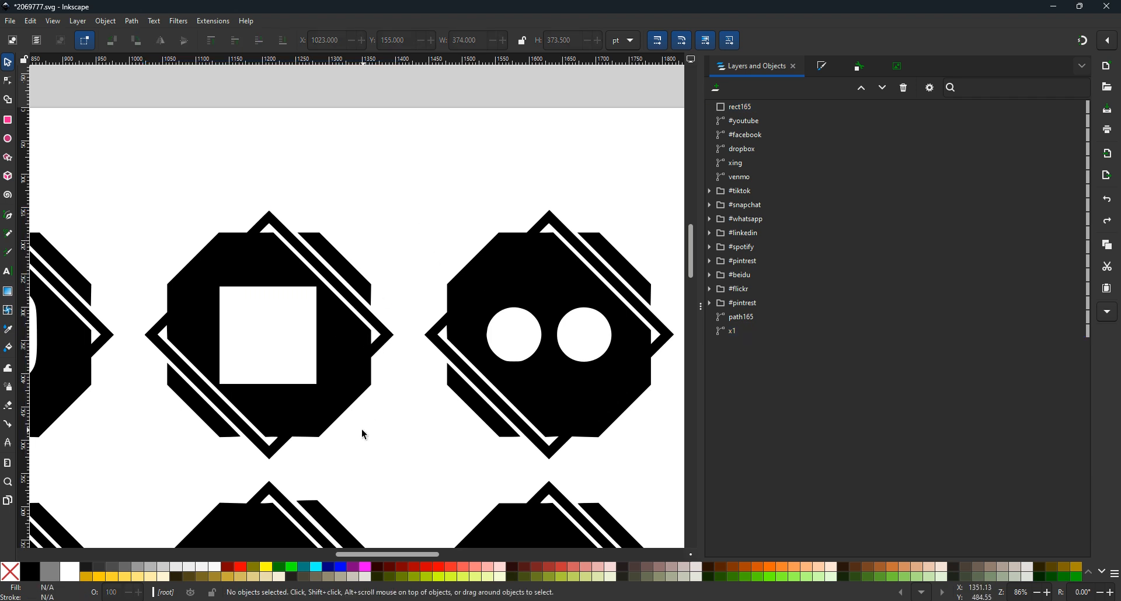
pyautogui.click(338, 410)
pyautogui.keyDown('shift'); pyautogui.click(292, 356); pyautogui.keyUp('shift')
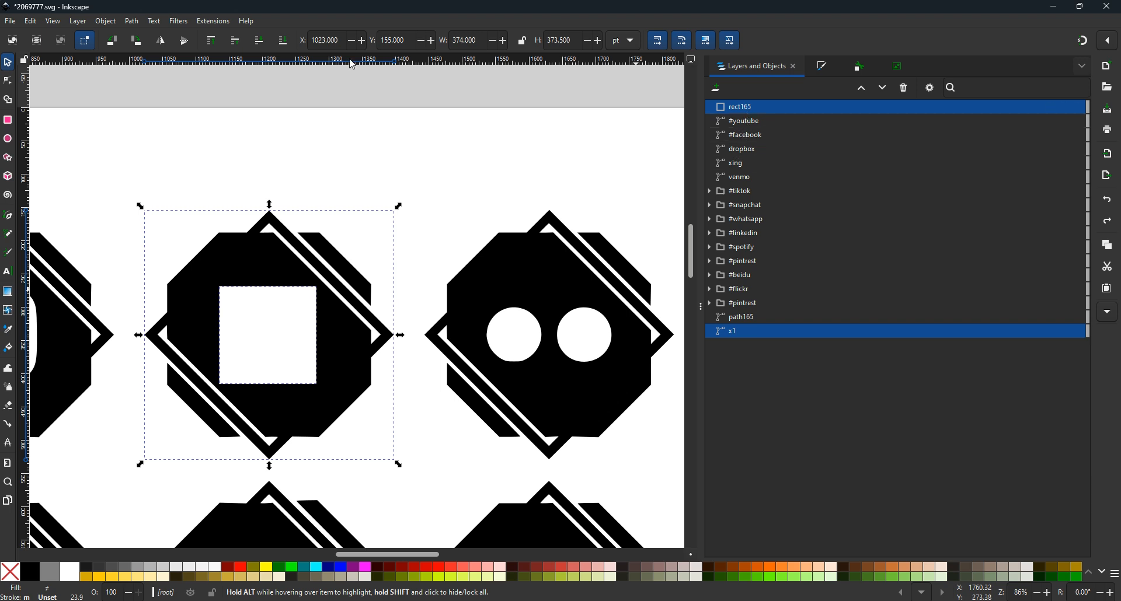
pyautogui.click(133, 22)
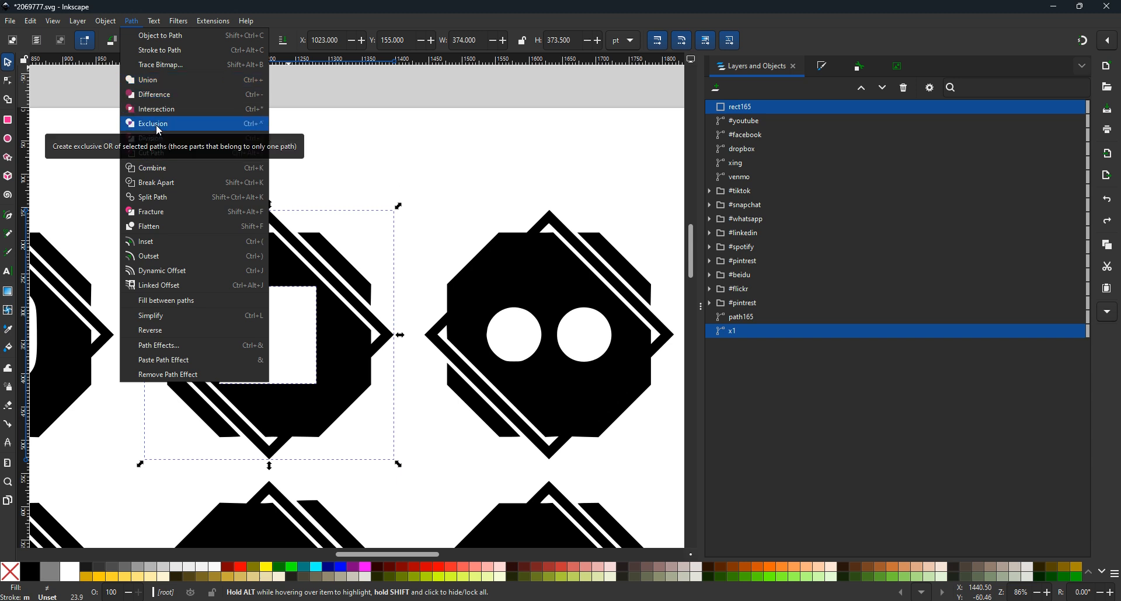
pyautogui.click(159, 82)
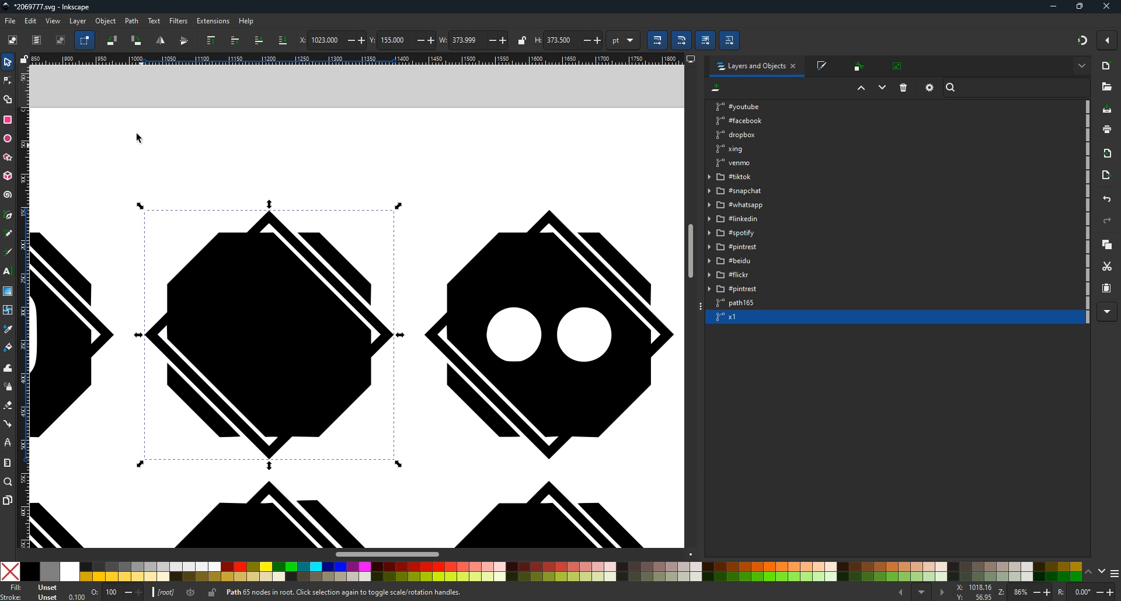
pyautogui.click(30, 21)
pyautogui.click(47, 38)
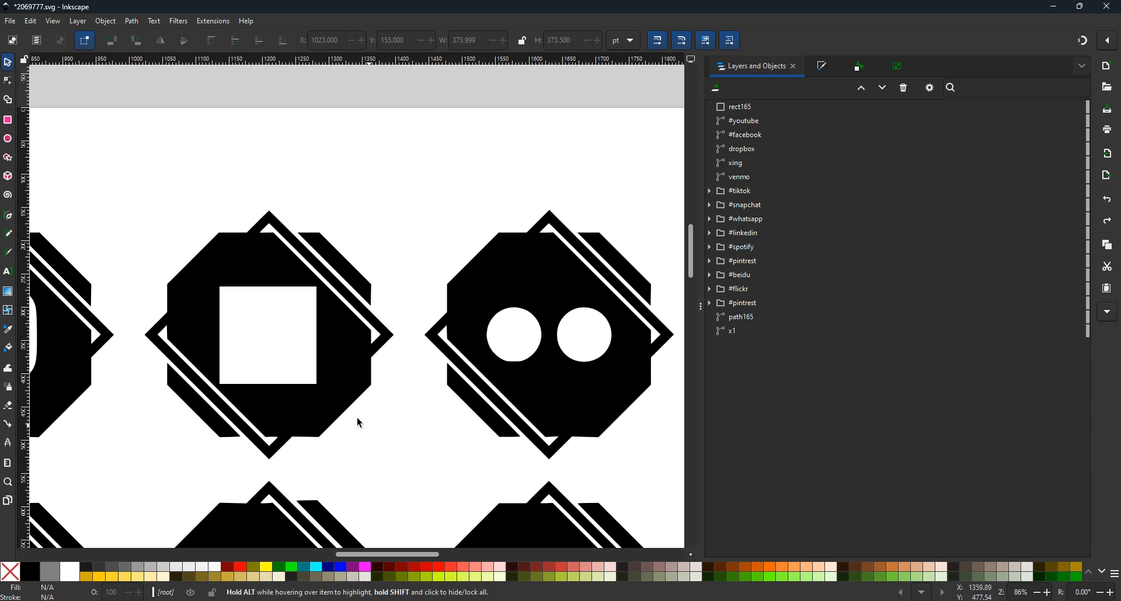
# Step: Apply Exclusion to the white rectangle and the badge path x1 in the top row
pyautogui.click(333, 401)
pyautogui.keyDown('shift'); pyautogui.click(292, 369); pyautogui.keyUp('shift')
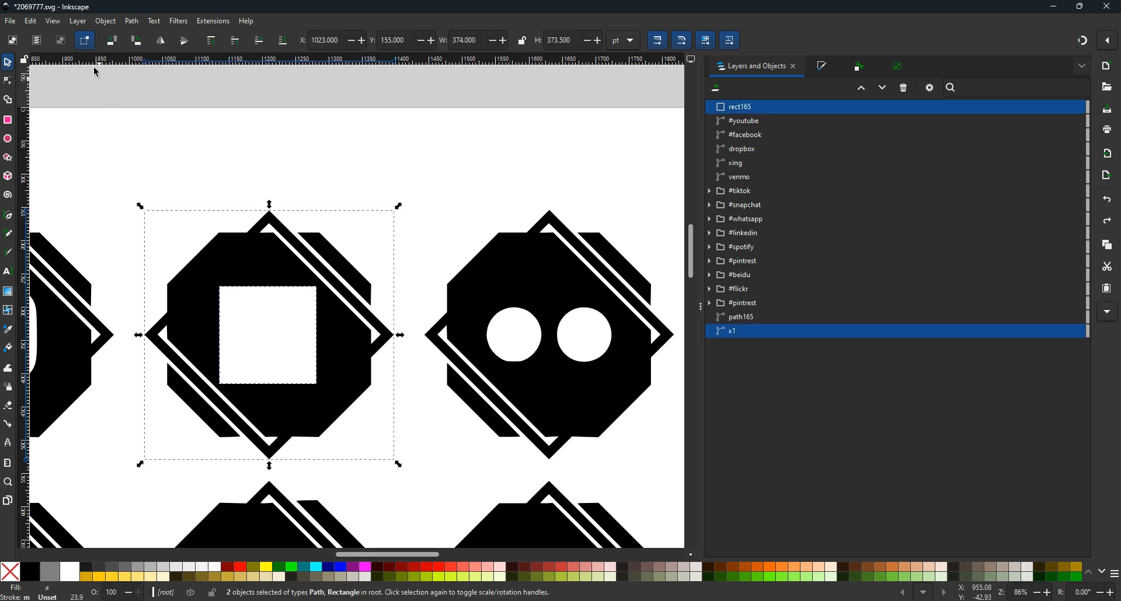
pyautogui.click(132, 21)
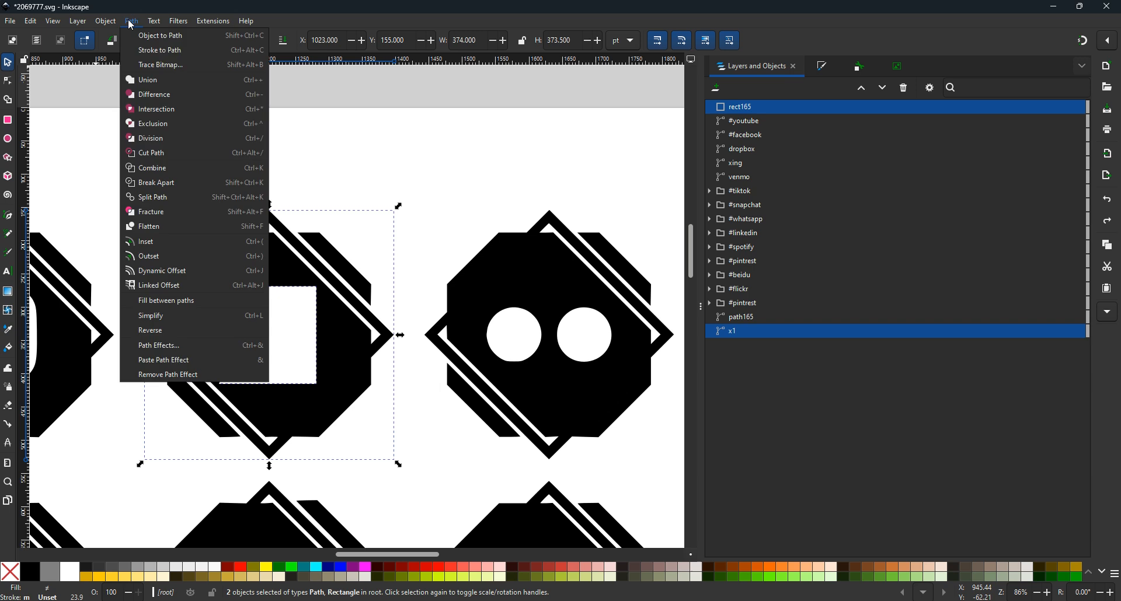
pyautogui.click(165, 123)
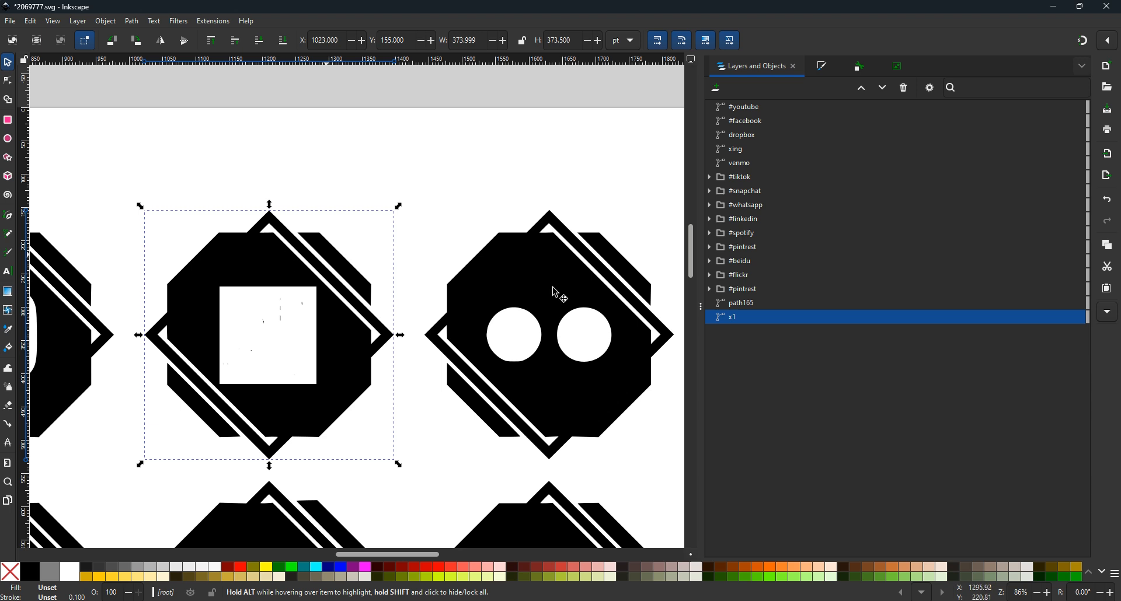
# Step: Move the traced X shape from below the badges onto the white square at the centre of badge x1
pyautogui.scroll(-10, 633, 321)
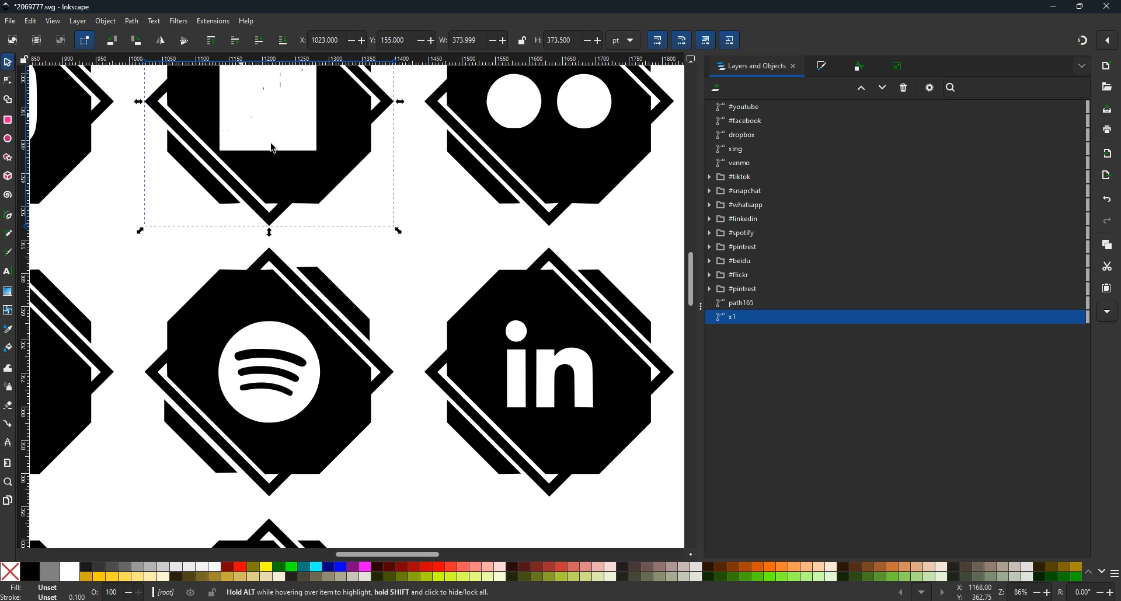
pyautogui.scroll(-14, 381, 197)
pyautogui.moveTo(613, 325); pyautogui.dragTo(284, 168)
pyautogui.click(398, 335)
pyautogui.scroll(5, 409, 303)
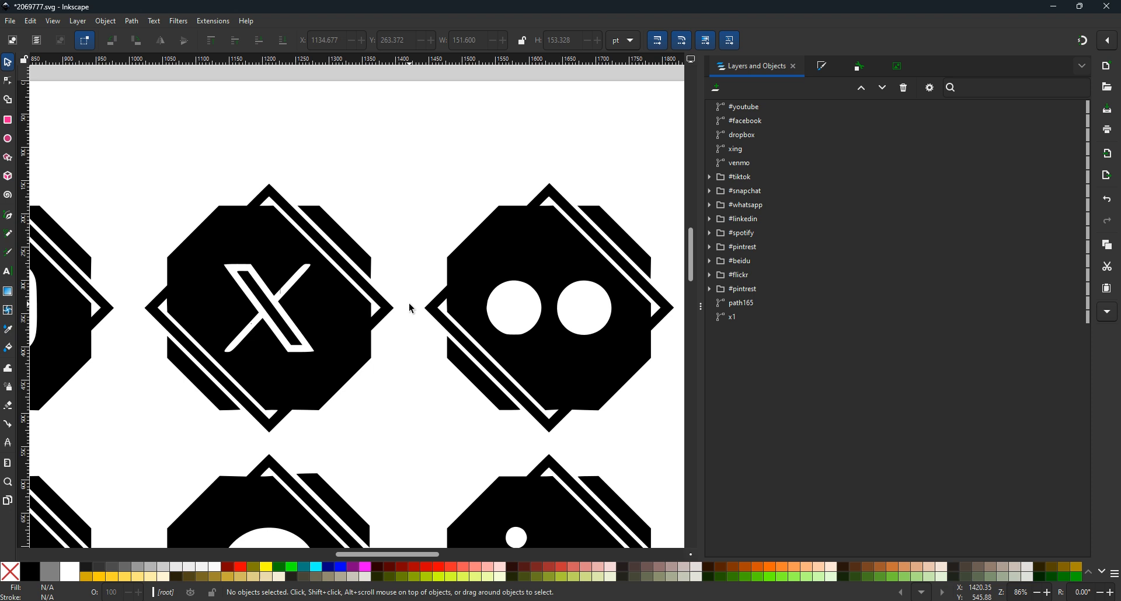
# Step: Merge the traced X shape (path165) and the badge path x1 into one path with Union
pyautogui.click(311, 393)
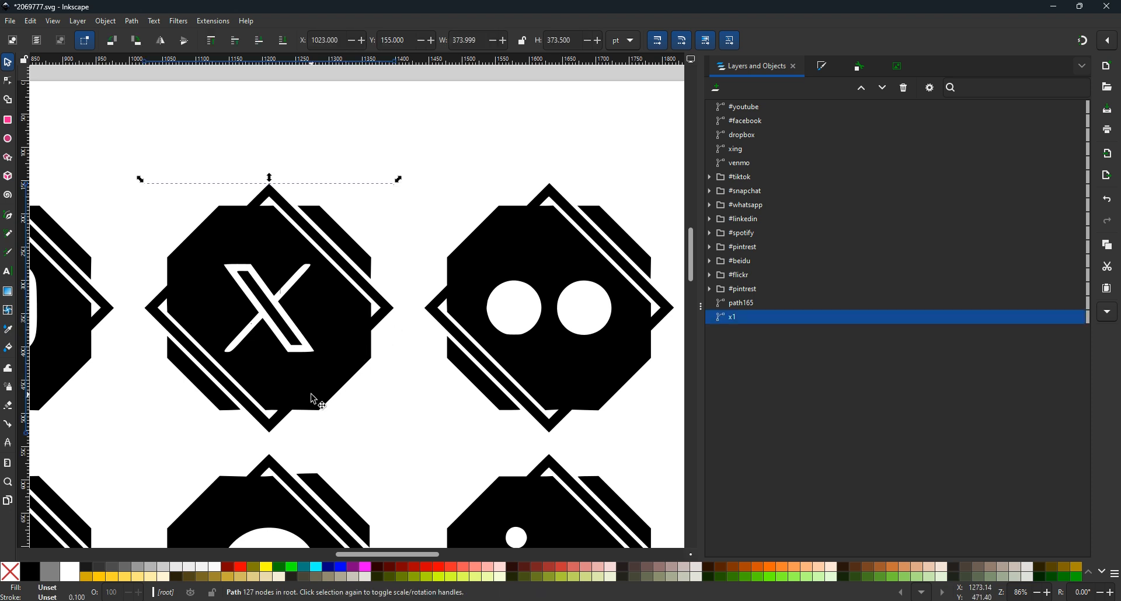
pyautogui.click(281, 319)
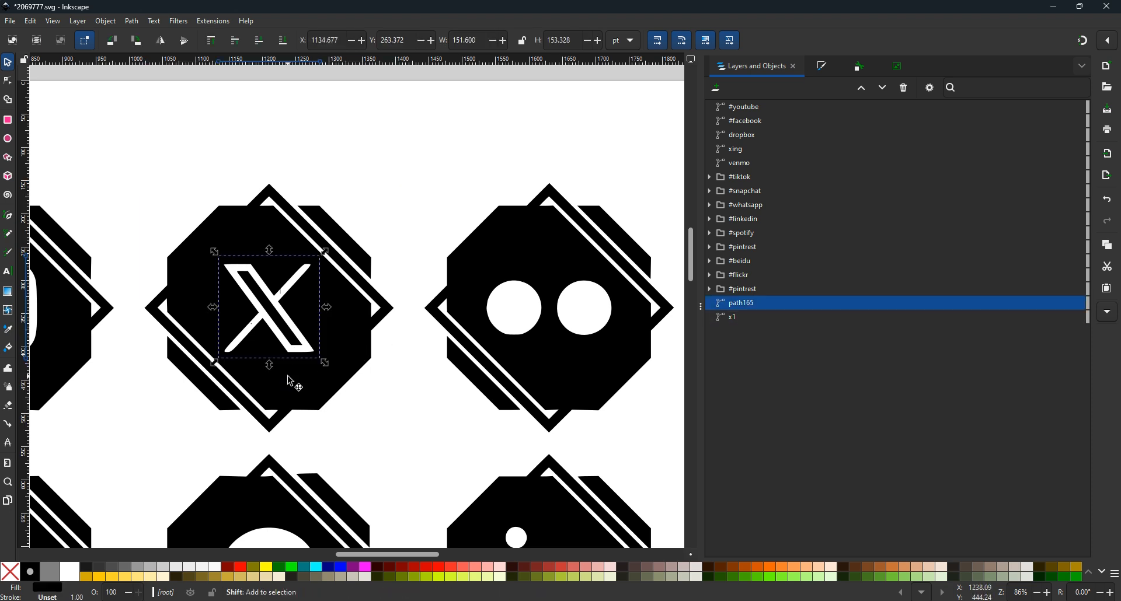
pyautogui.keyDown('shift'); pyautogui.click(292, 374); pyautogui.keyUp('shift')
pyautogui.click(133, 21)
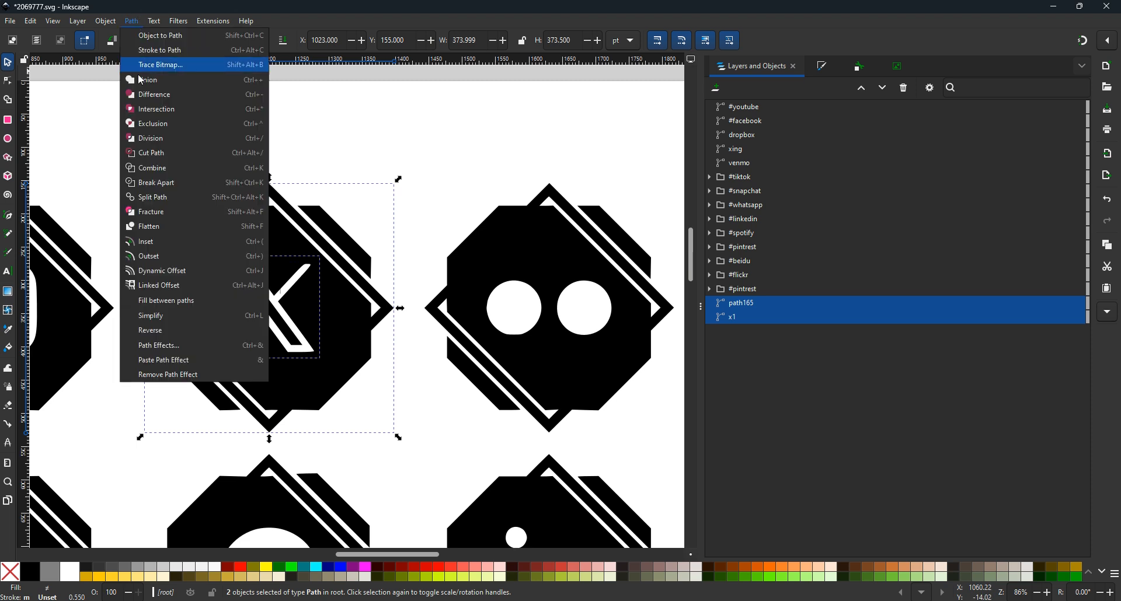
pyautogui.click(140, 79)
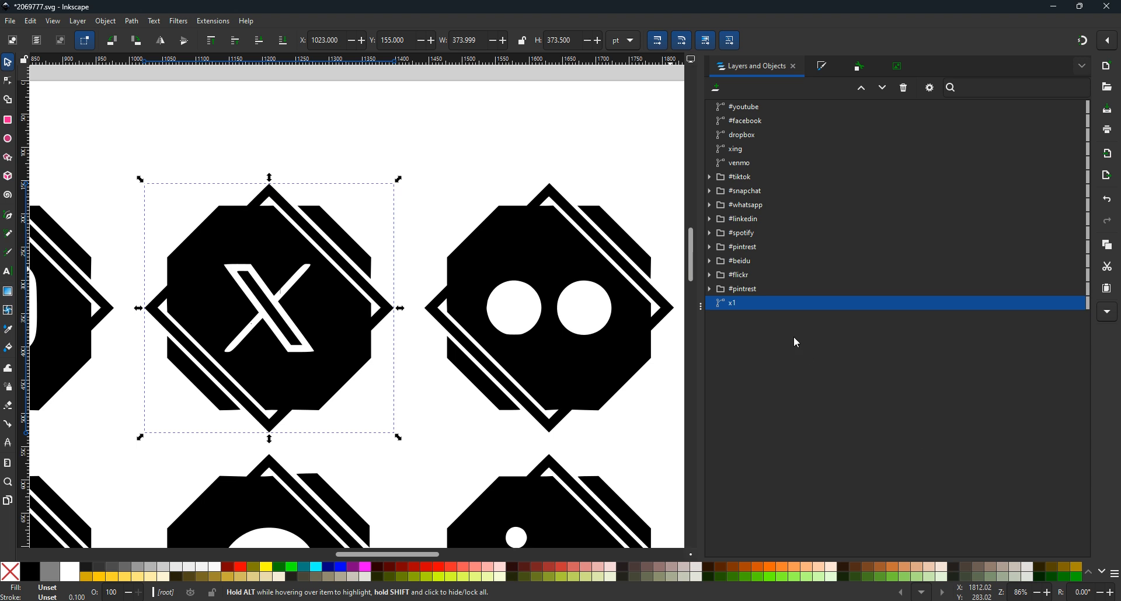
# Step: Enter X as both the ID and the label in the object properties of the merged badge
pyautogui.click(861, 69)
pyautogui.doubleClick(801, 205)
pyautogui.write('X')
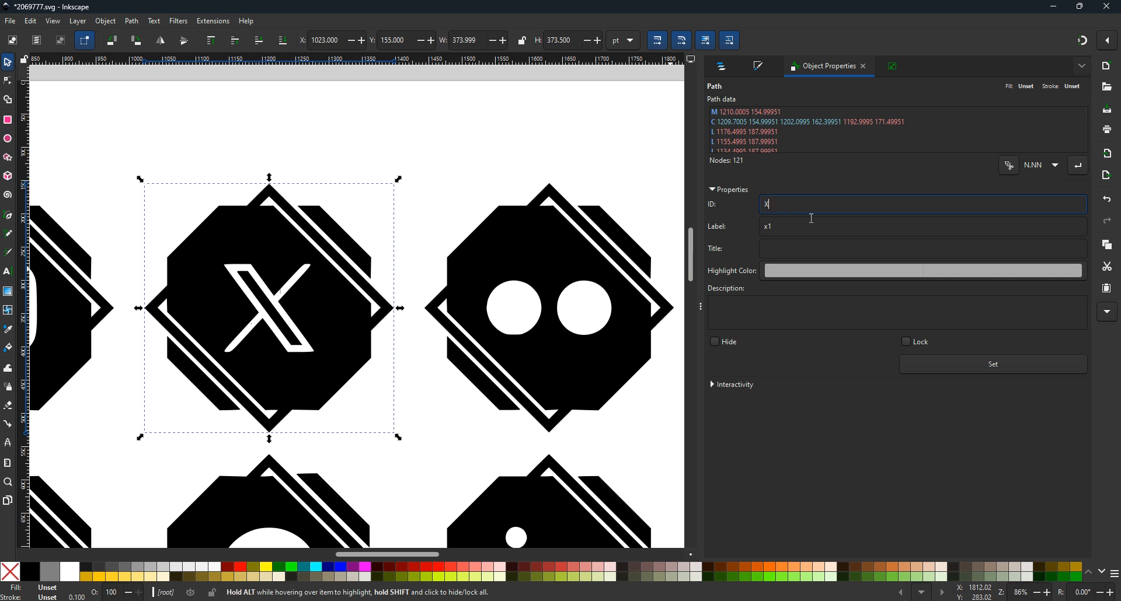
pyautogui.press('BackSpace')
pyautogui.press('BackSpace')
pyautogui.write('X')
# Step: Rename the merged badge path x1 as x in the object list
pyautogui.click(723, 67)
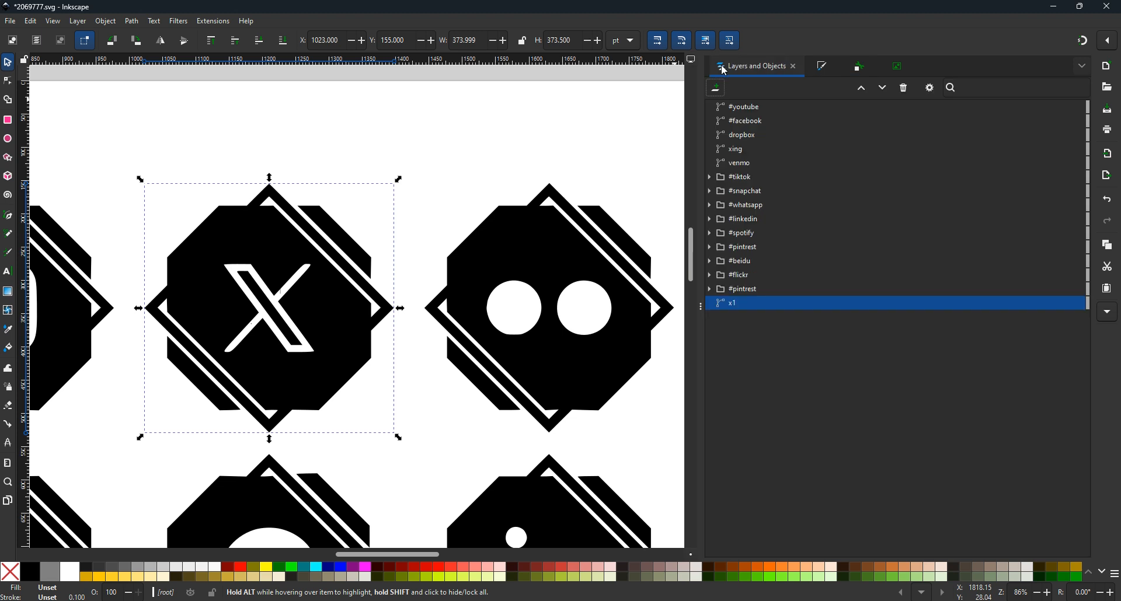
pyautogui.doubleClick(735, 306)
pyautogui.write('x')
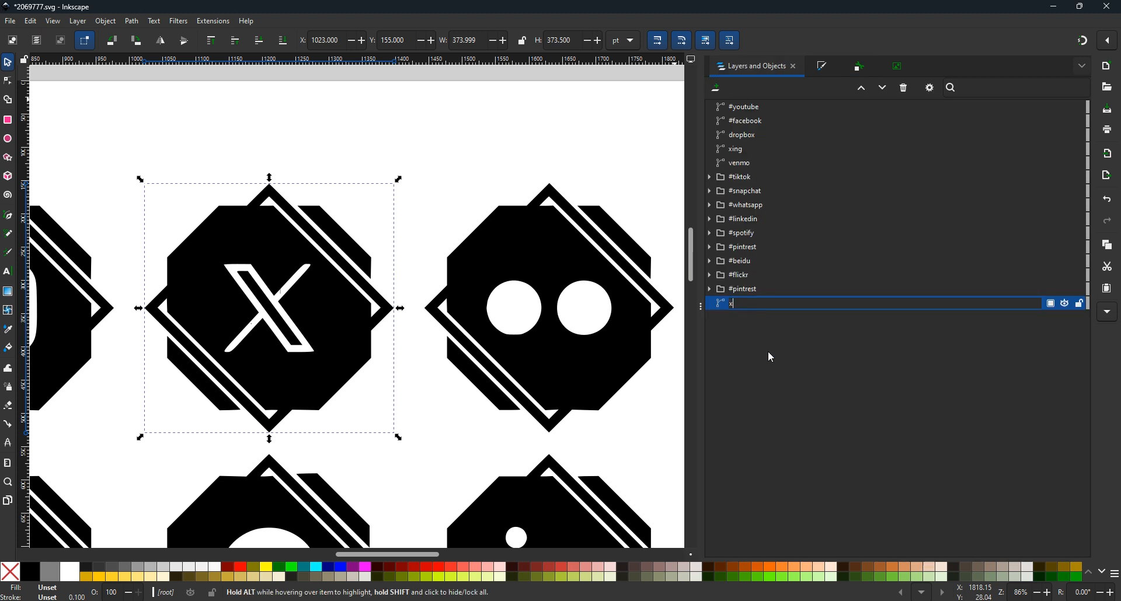
pyautogui.press('Return')
# Step: Set the merged badge's ID to x and its label to #x, apply them, and check its name in the object list
pyautogui.click(860, 67)
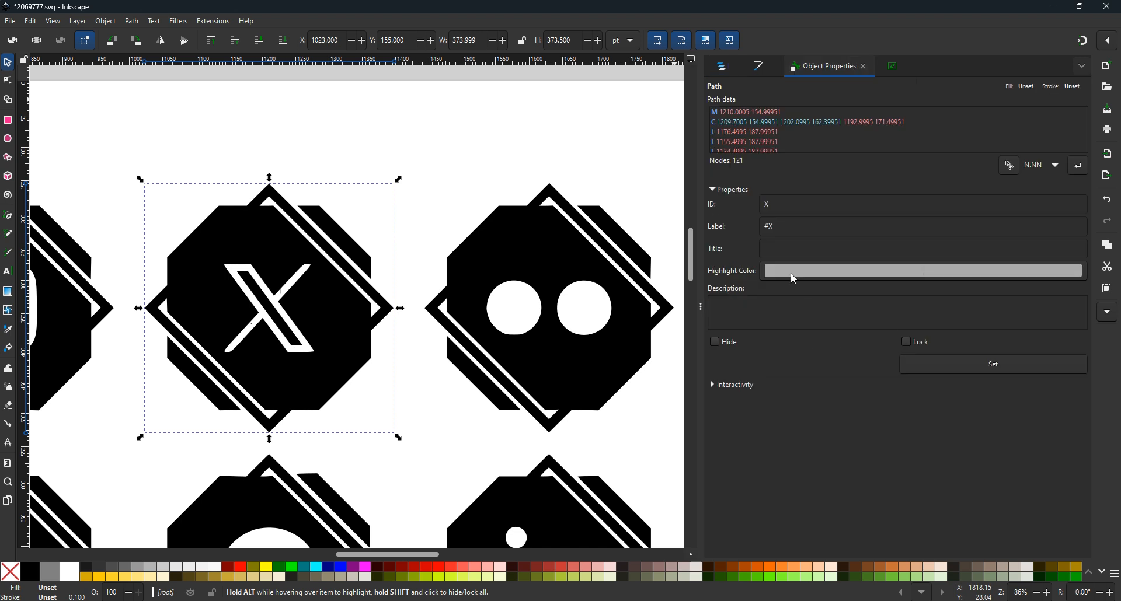
pyautogui.doubleClick(759, 207)
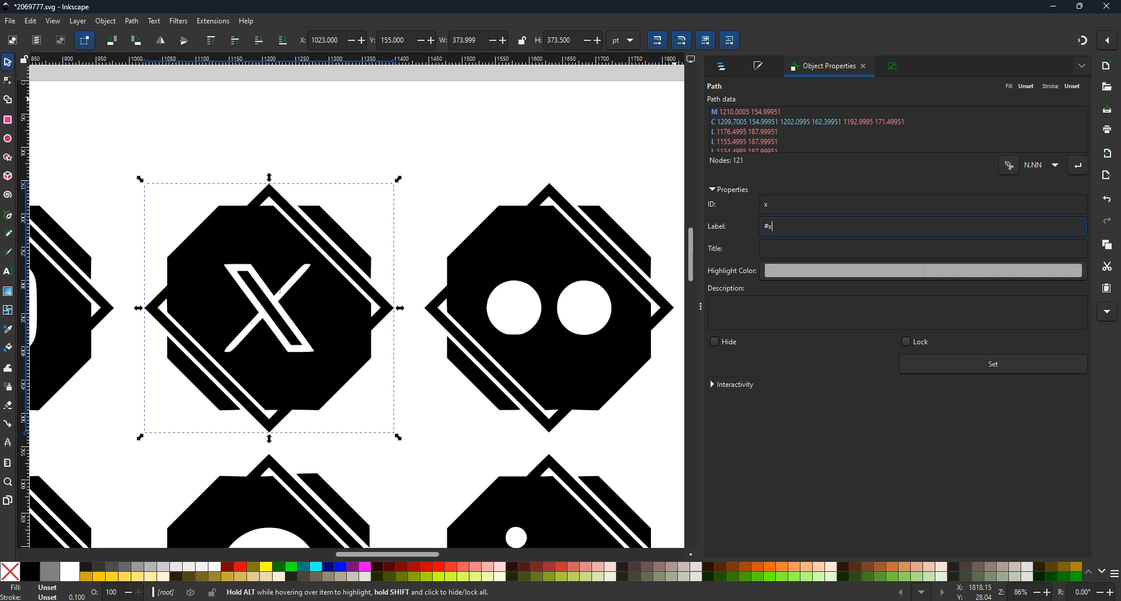
pyautogui.click(1014, 371)
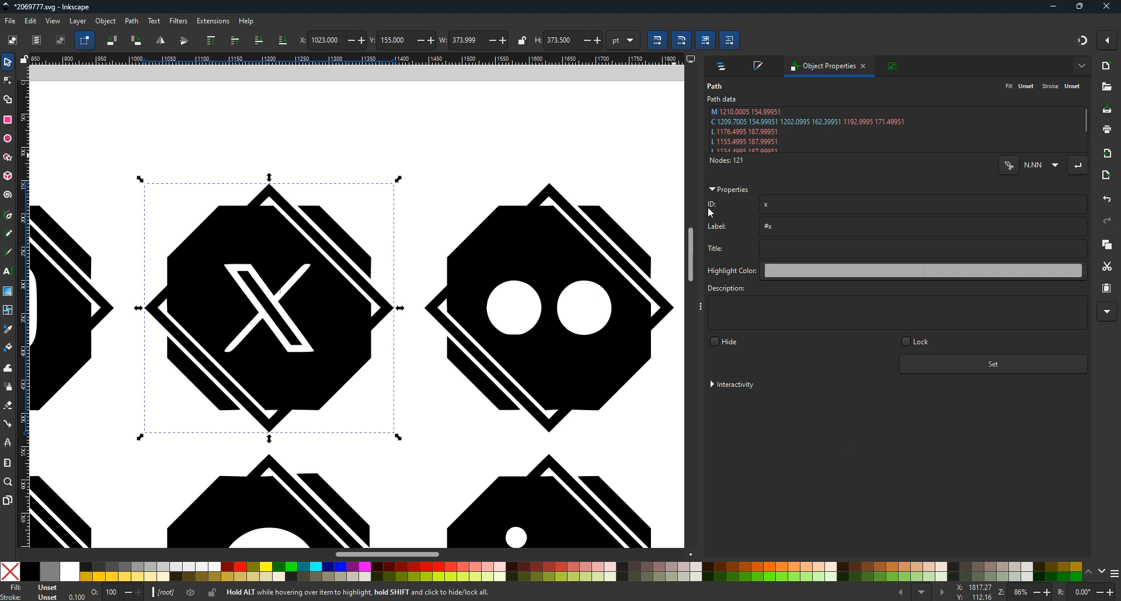
pyautogui.click(338, 124)
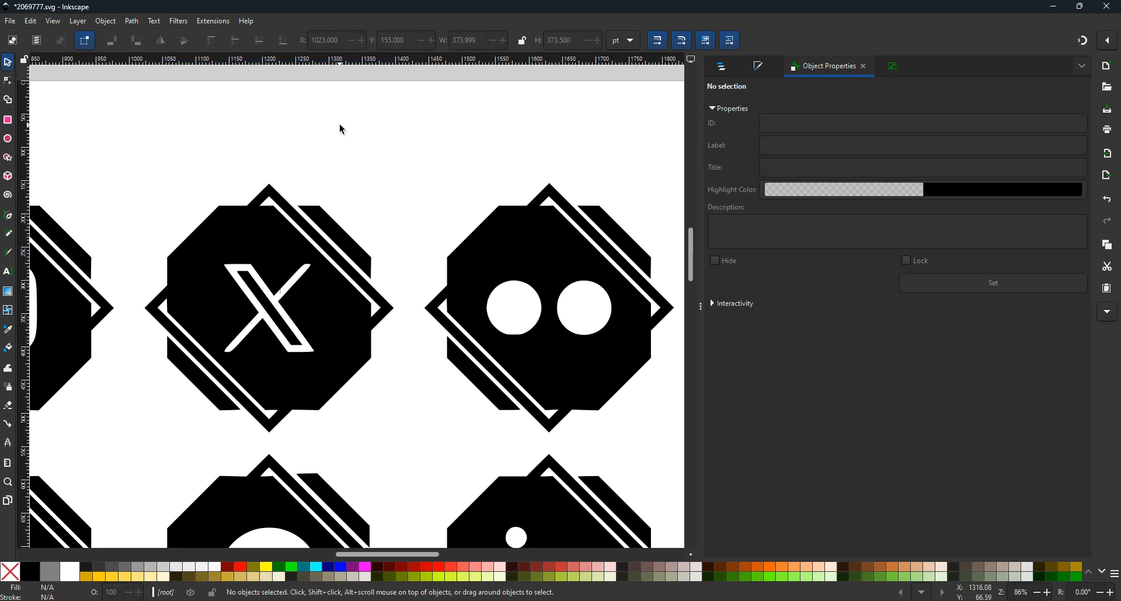
pyautogui.click(283, 313)
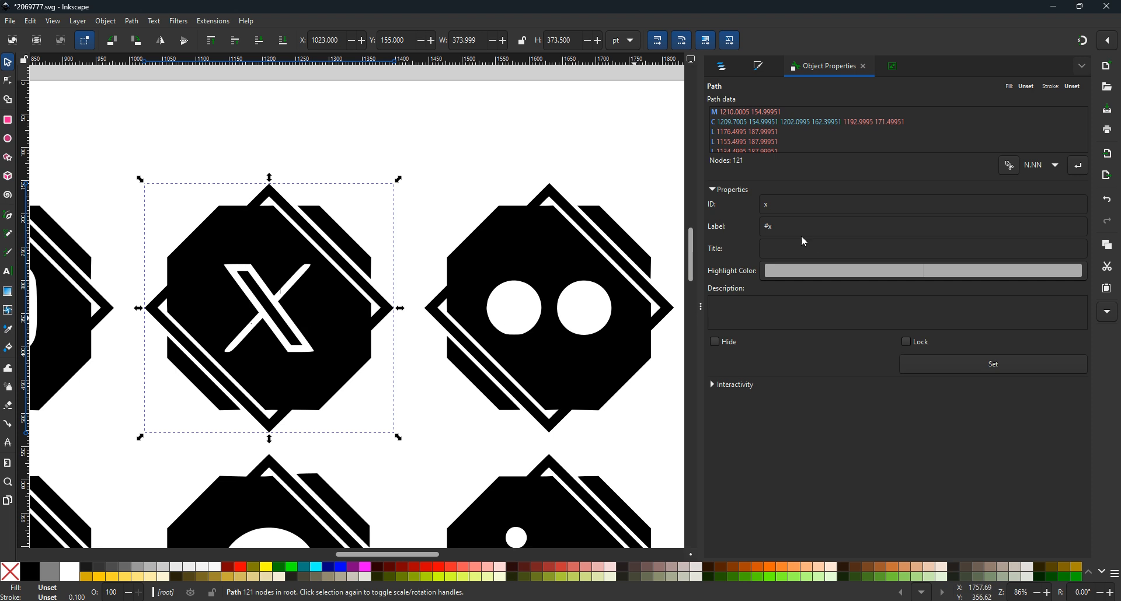
pyautogui.click(721, 67)
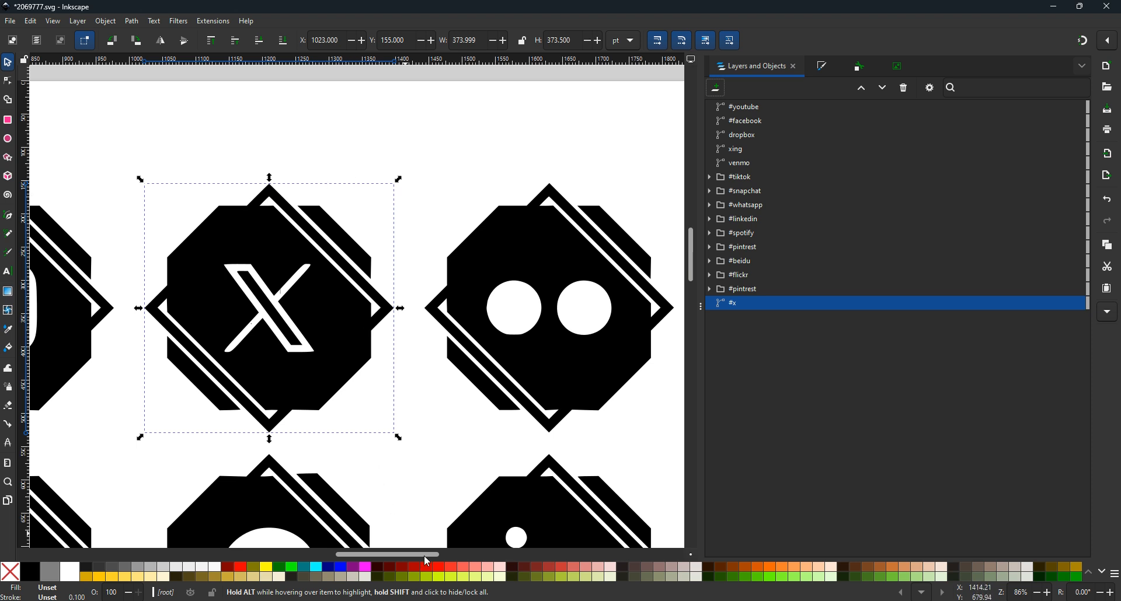
# Step: Examine the whole icon set on the page with the X badge in its top row
pyautogui.moveTo(421, 554); pyautogui.dragTo(406, 555)
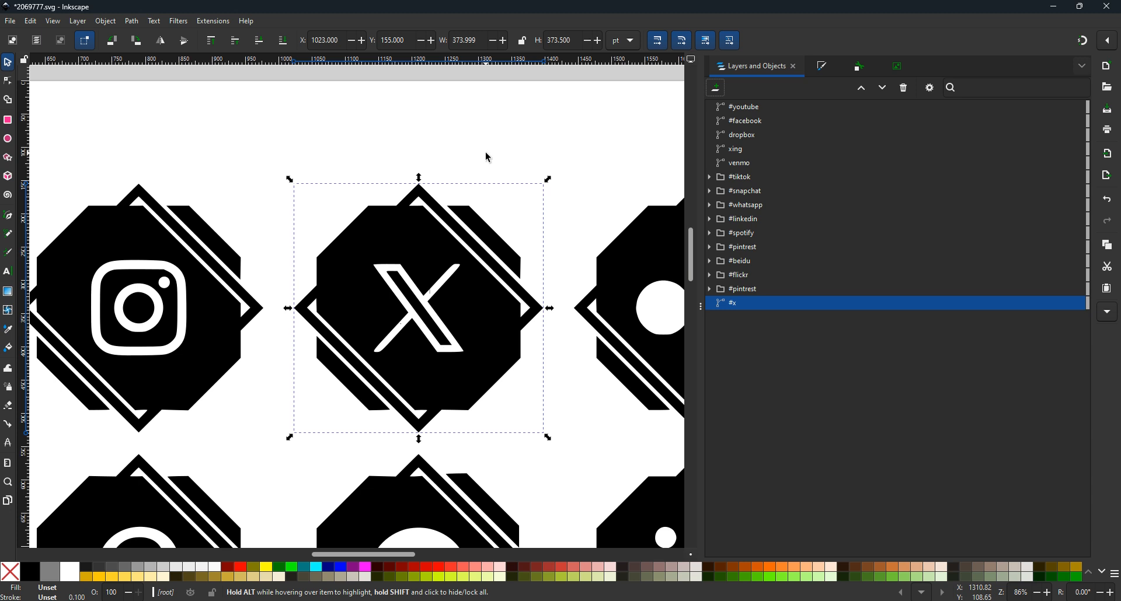
pyautogui.press('-')
pyautogui.press('-')
pyautogui.press('-')
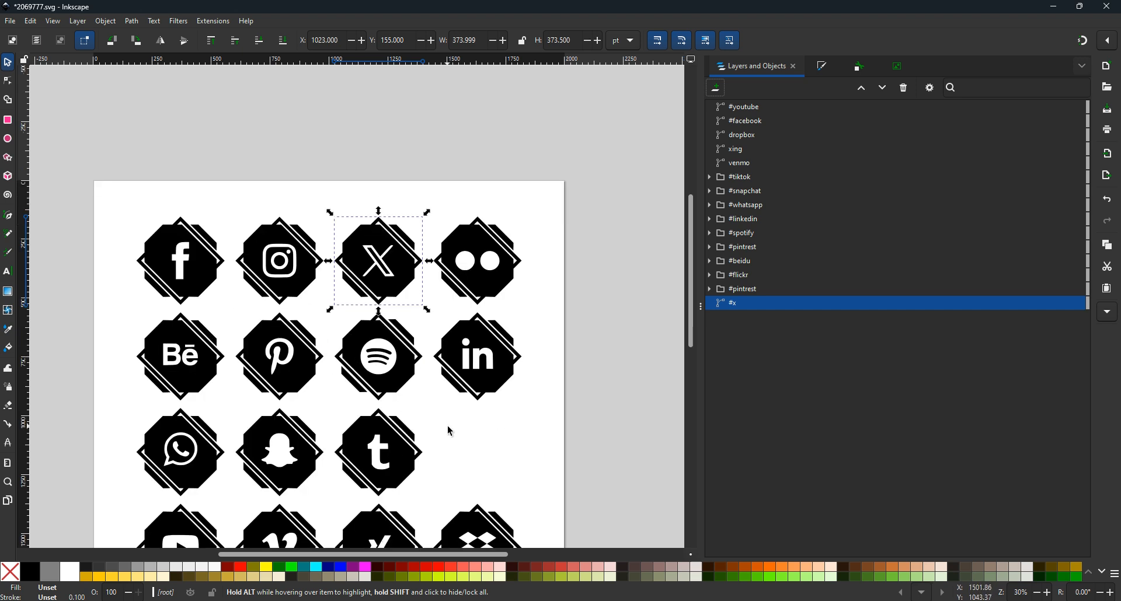
pyautogui.scroll(-2, 455, 435)
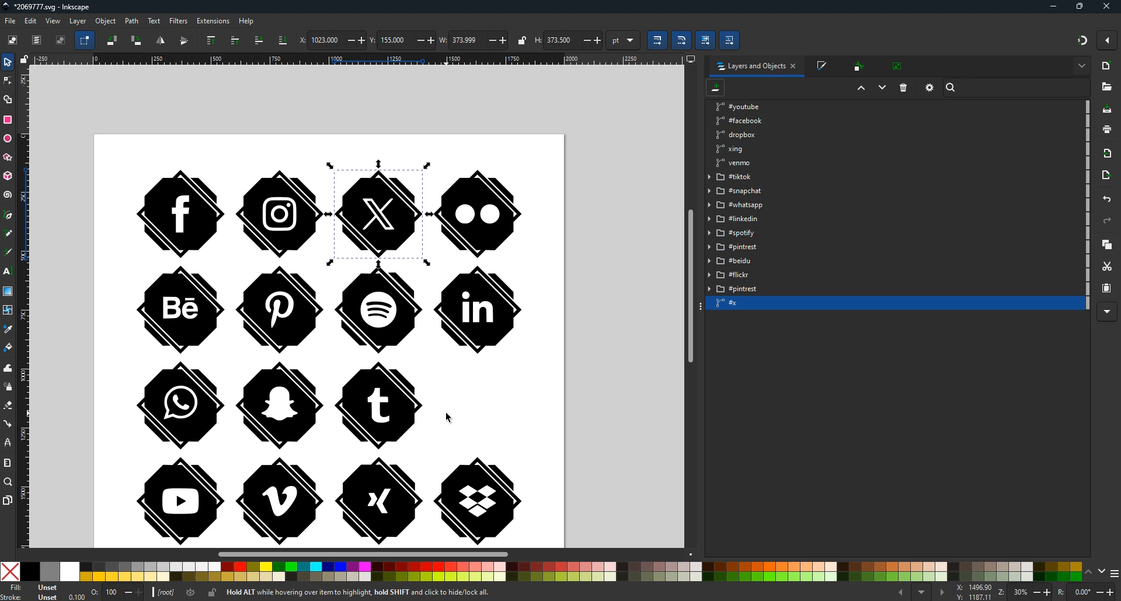
pyautogui.click(488, 402)
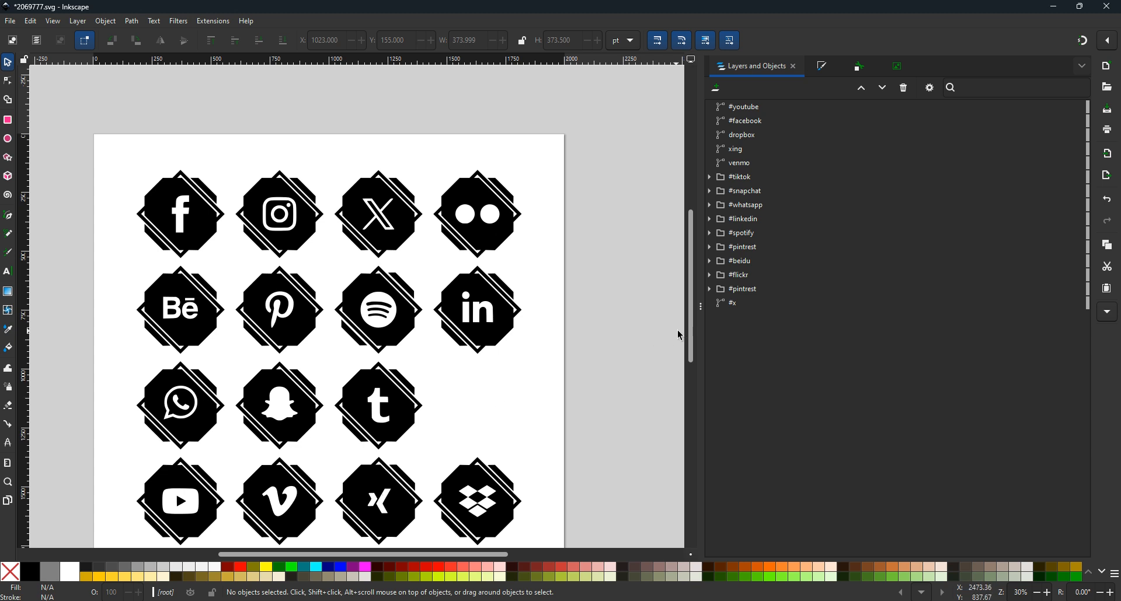
pyautogui.moveTo(692, 328); pyautogui.dragTo(691, 341)
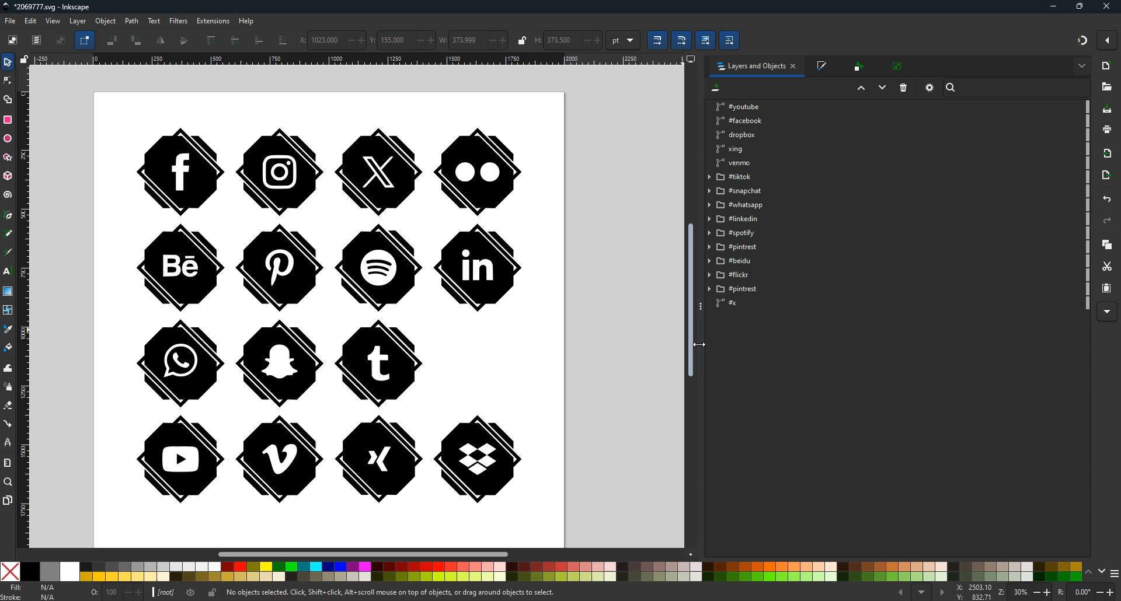